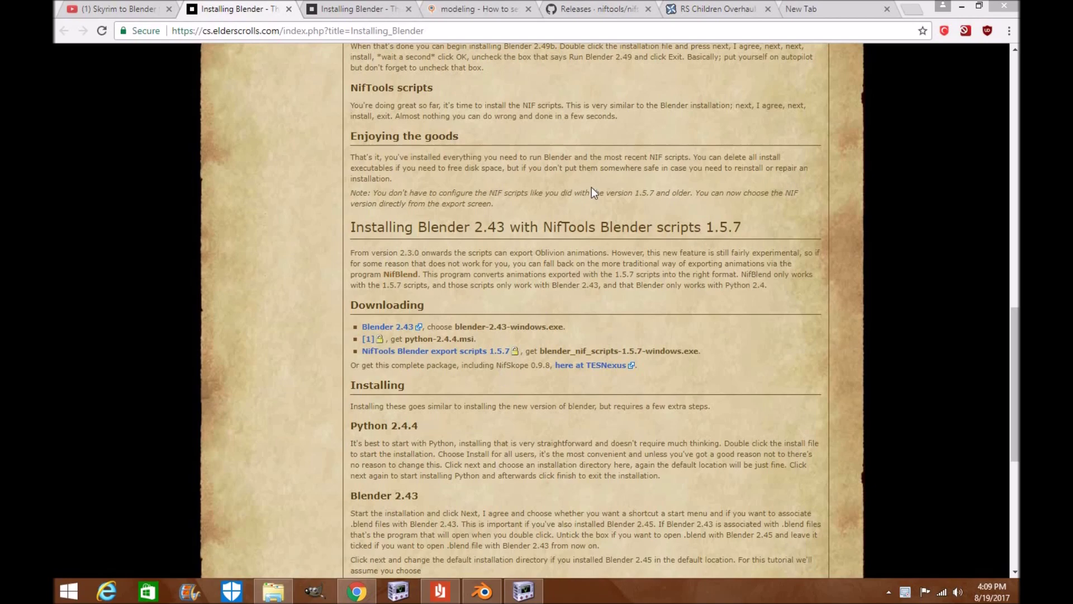
# Switch Chrome from the Installing Blender wiki page to the 'Skyrim to Blender to Unity 3D' video
pyautogui.scroll(10, 711, 259)
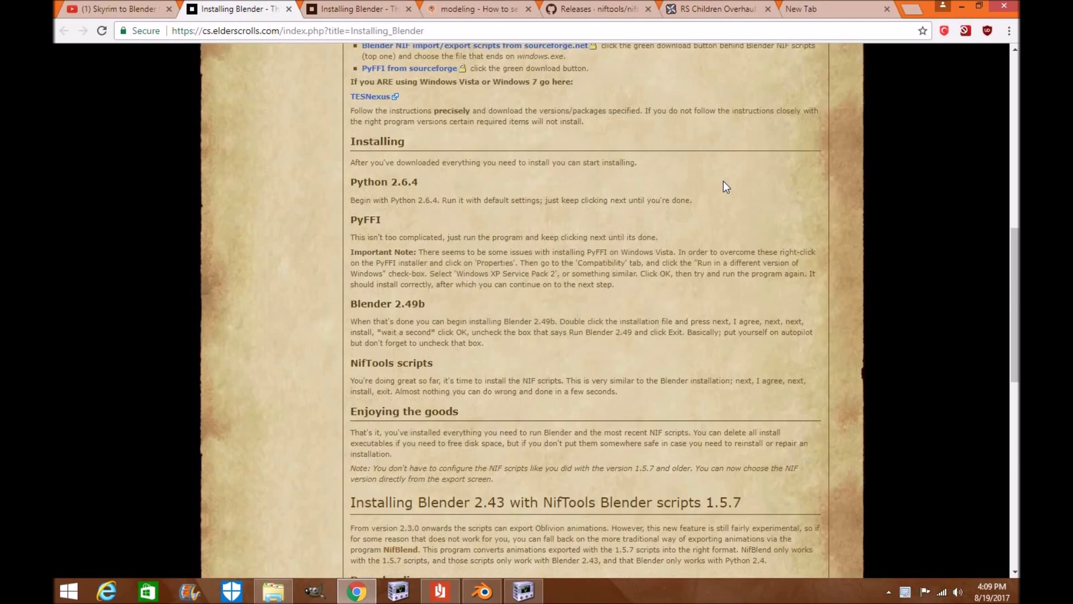
pyautogui.scroll(5, 723, 181)
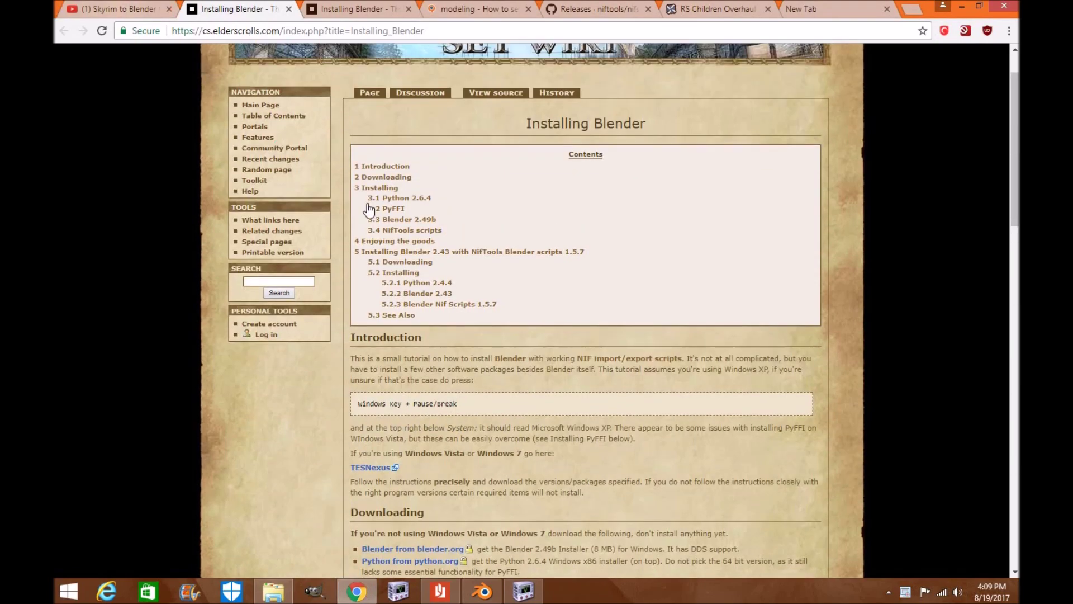
pyautogui.click(124, 7)
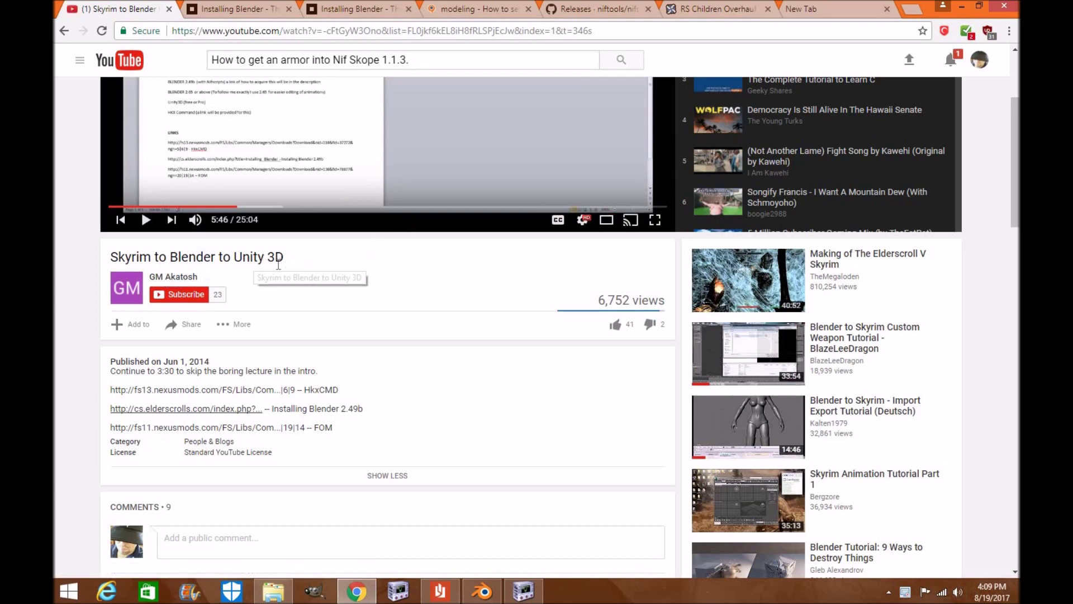
# Bring the NifTools import/export PDF with its requirements table to the front
pyautogui.scroll(2, 388, 258)
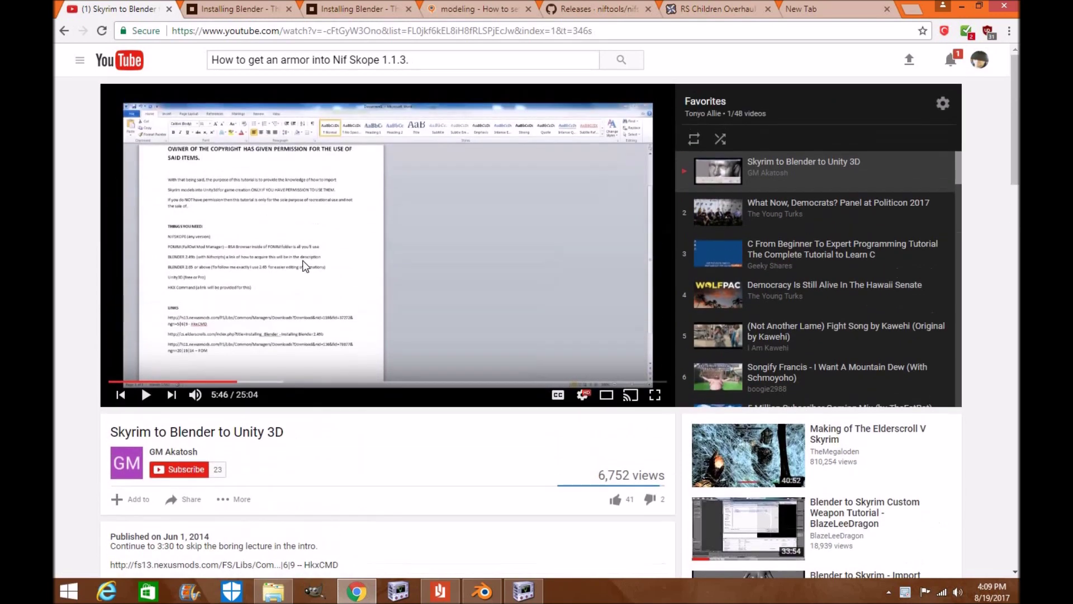
pyautogui.scroll(-2, 355, 175)
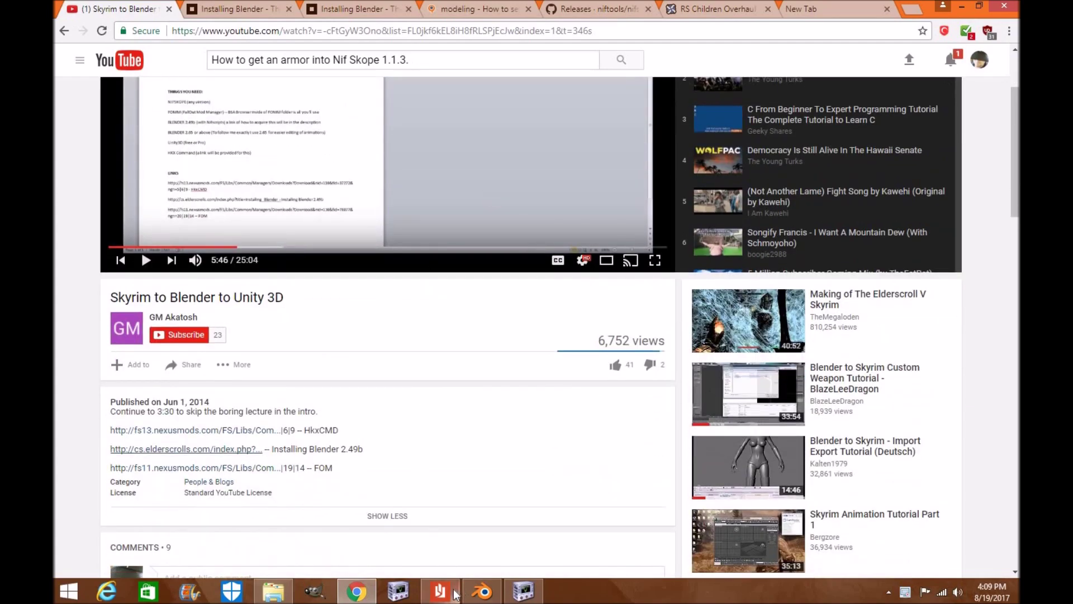
pyautogui.click(444, 591)
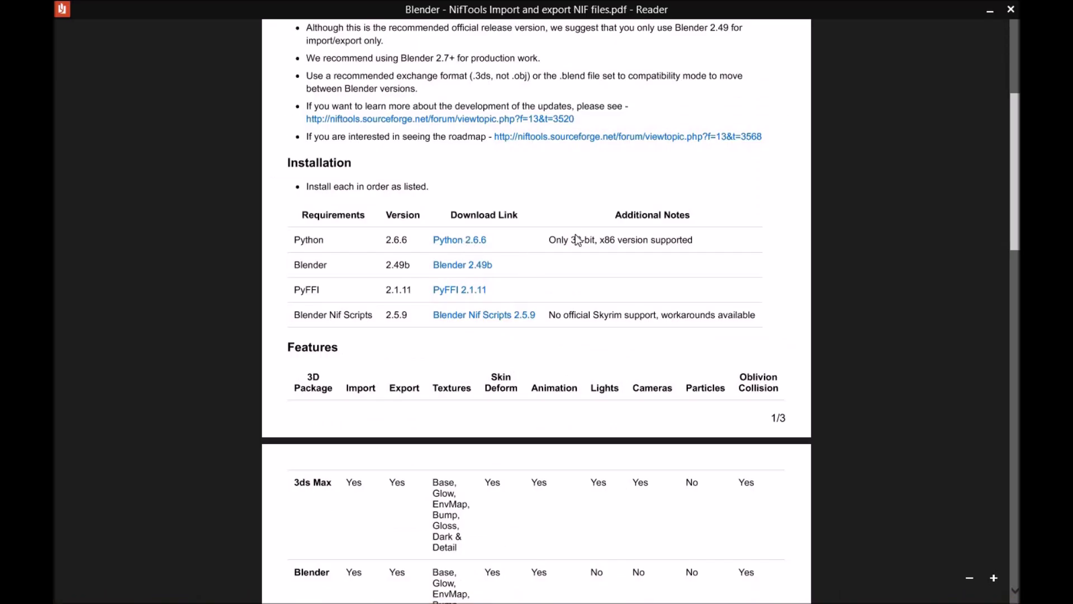
pyautogui.scroll(5, 576, 237)
pyautogui.click(58, 7)
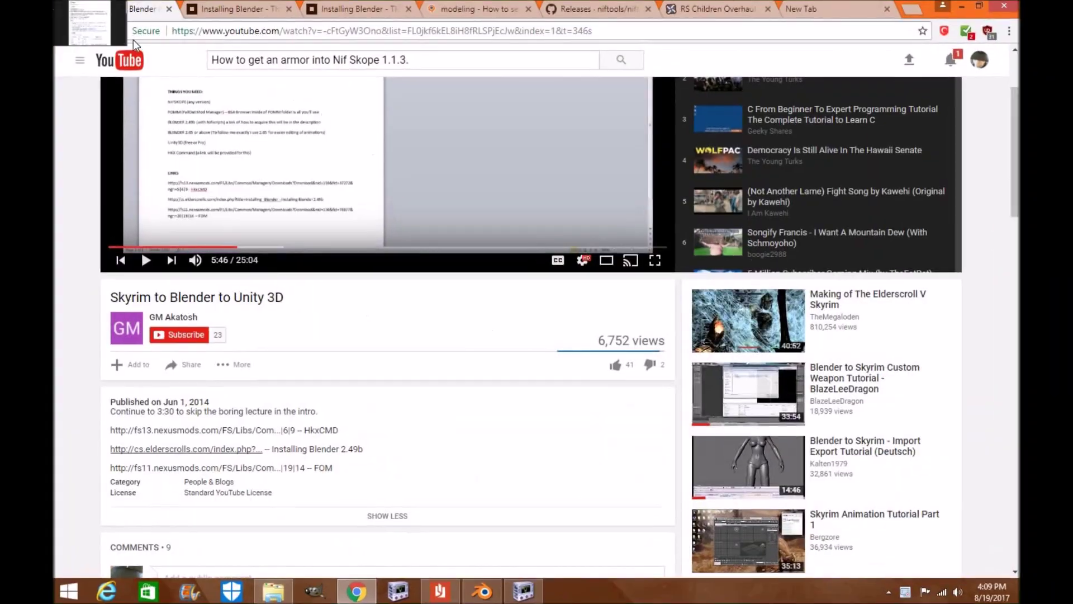
pyautogui.hotkey('alt', 'Tab')
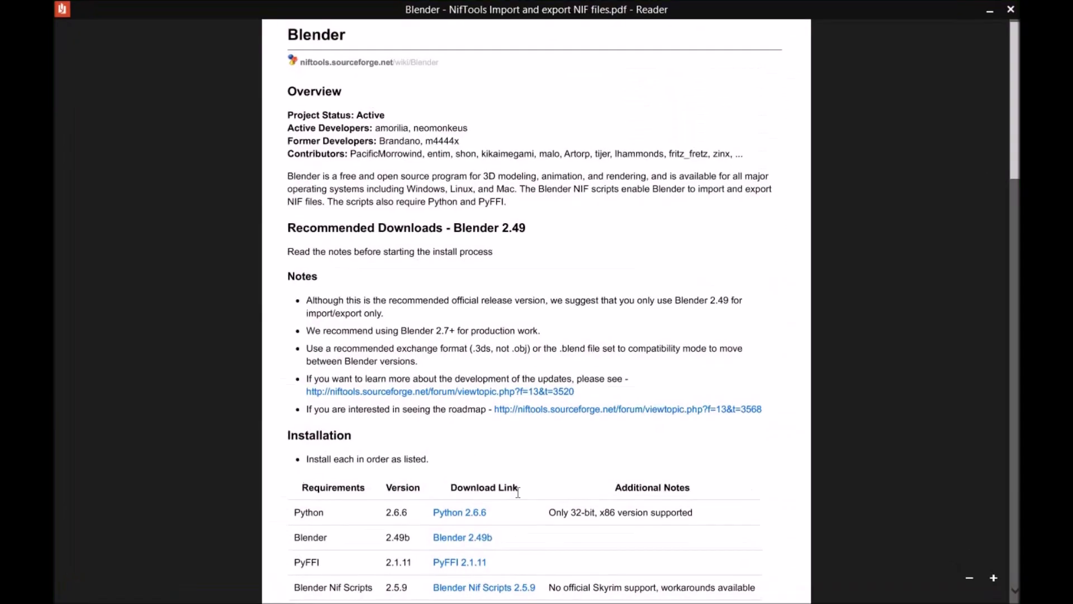
pyautogui.scroll(-2, 557, 324)
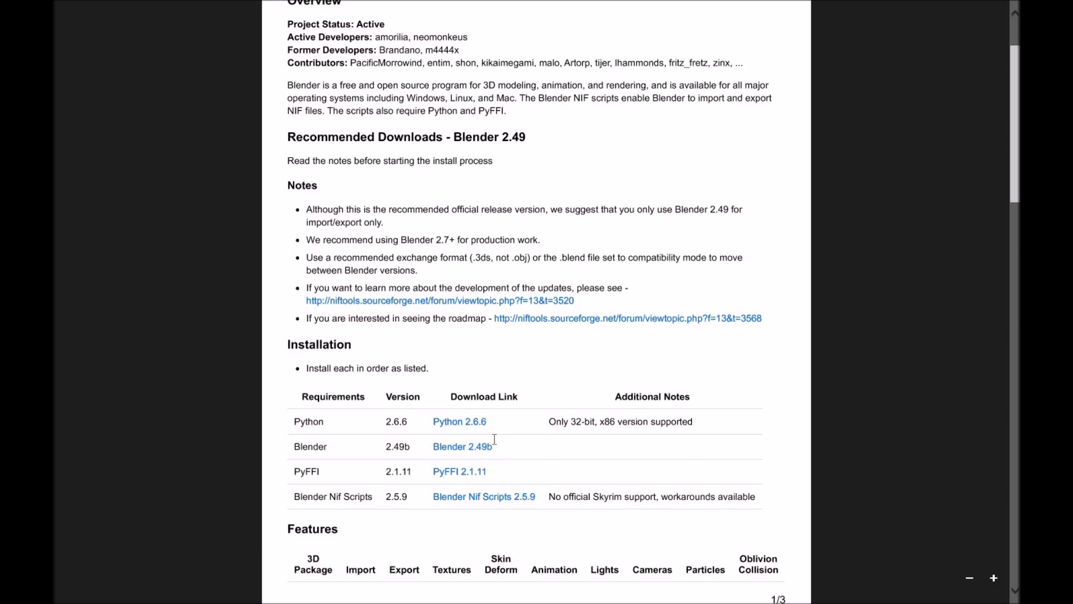
pyautogui.scroll(-3, 651, 364)
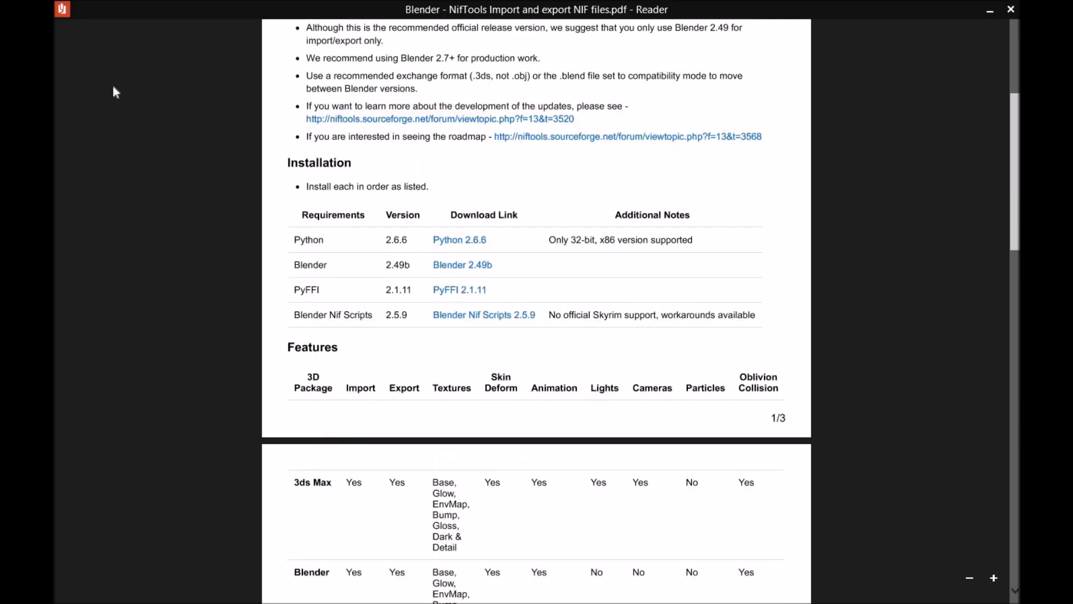
pyautogui.hotkey('alt', 'Tab')
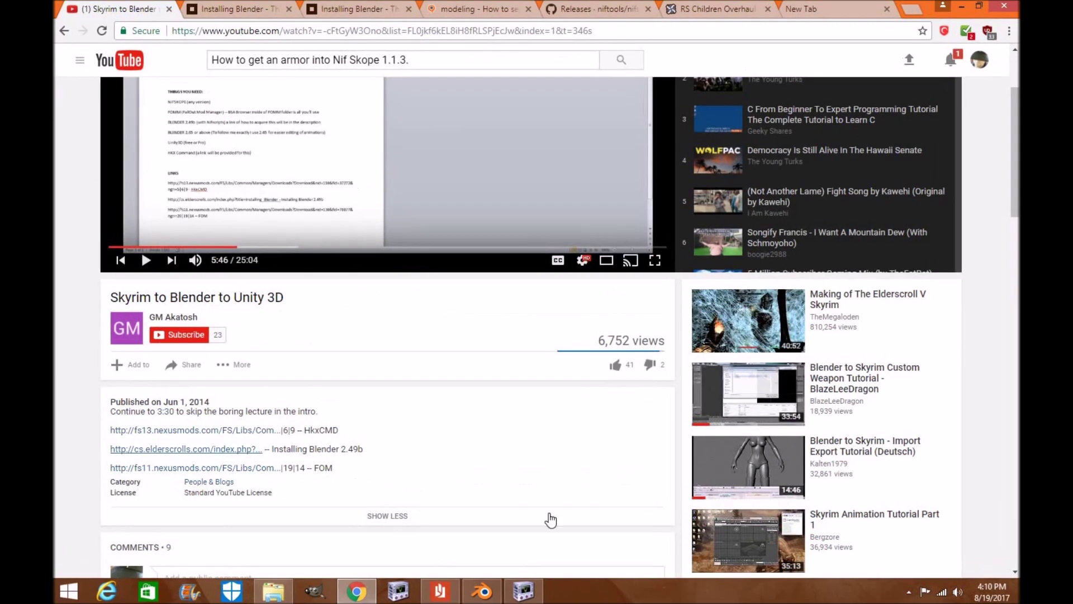
pyautogui.click(521, 595)
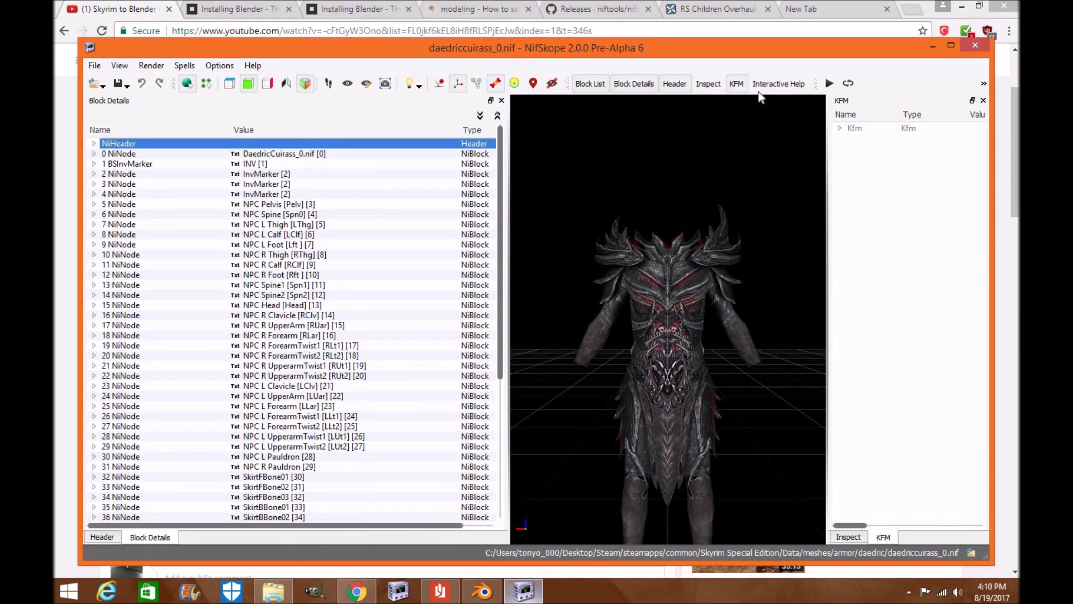
pyautogui.click(961, 6)
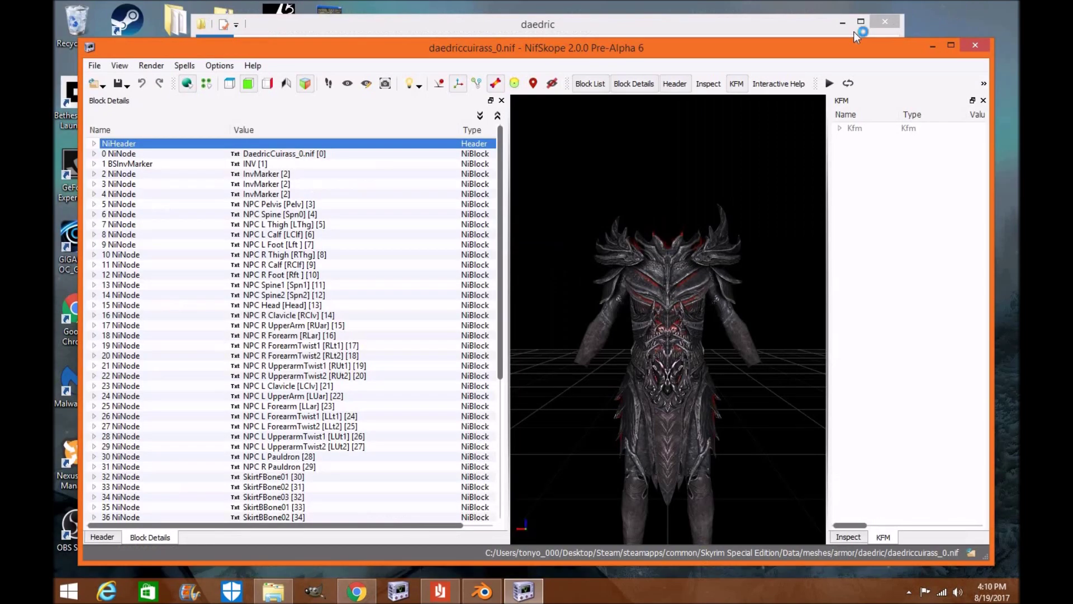
pyautogui.moveTo(811, 49); pyautogui.dragTo(830, 25)
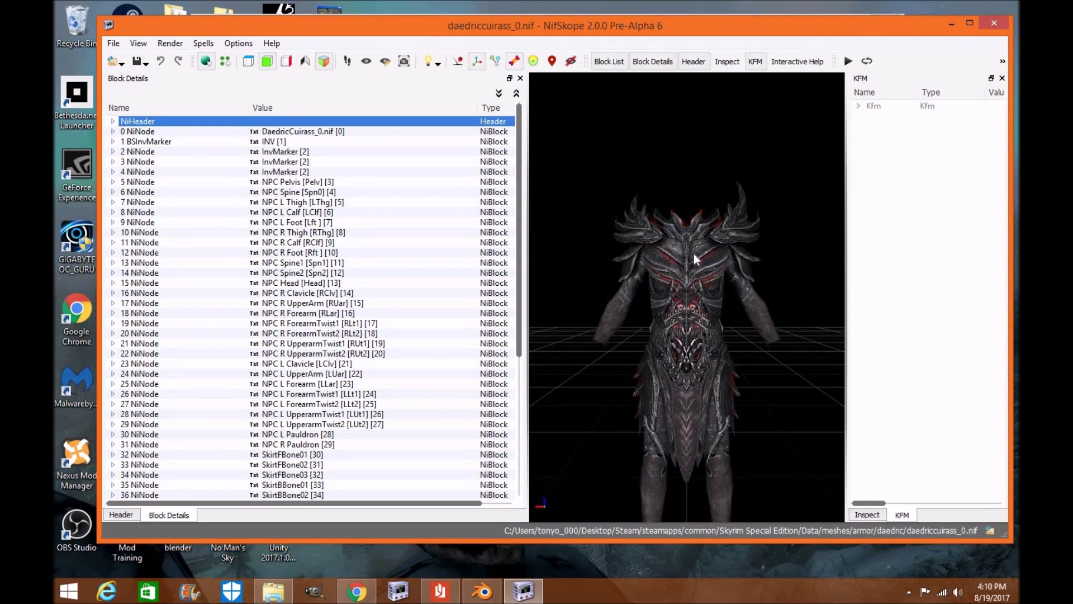
pyautogui.scroll(-2, 688, 268)
pyautogui.scroll(4, 679, 304)
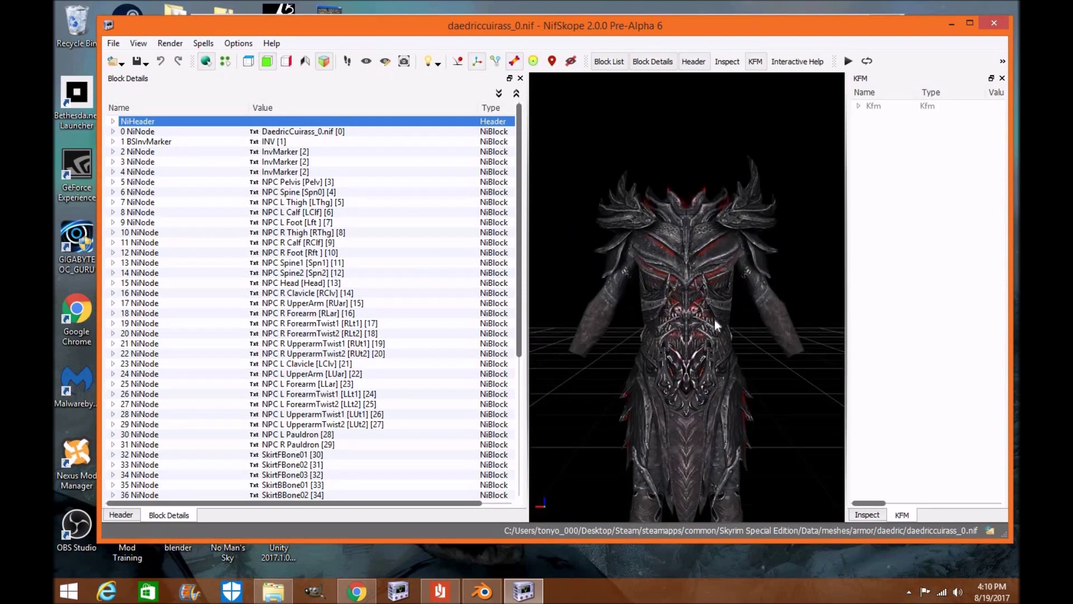
pyautogui.scroll(-2, 714, 319)
pyautogui.click(715, 320)
pyautogui.click(763, 359)
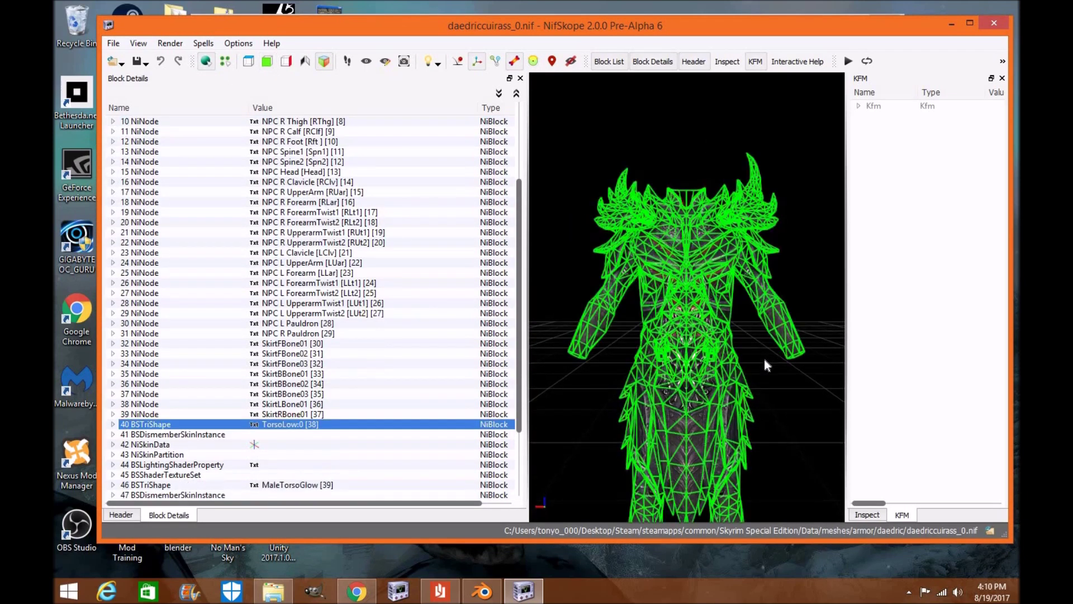
pyautogui.scroll(2, 664, 361)
pyautogui.rightClick(605, 362)
pyautogui.moveTo(609, 363); pyautogui.dragTo(726, 373)
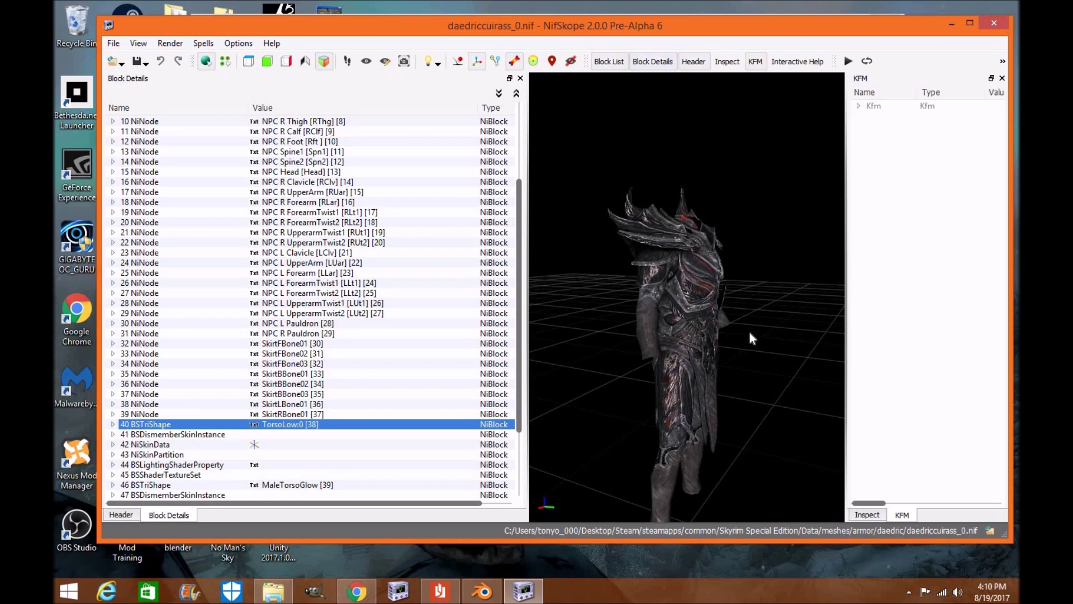
pyautogui.press('Left')
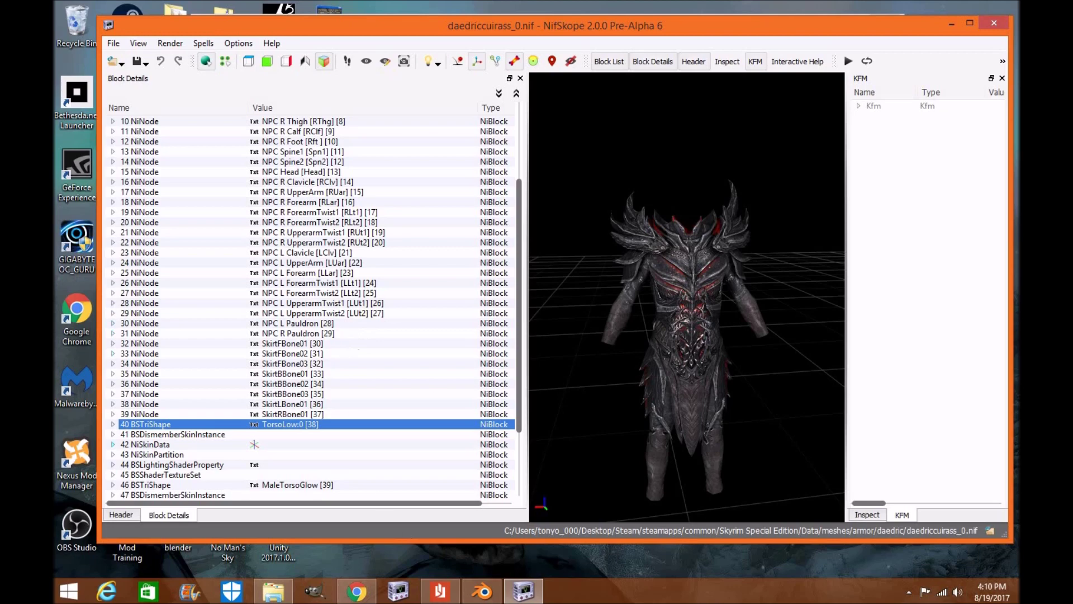
pyautogui.click(356, 590)
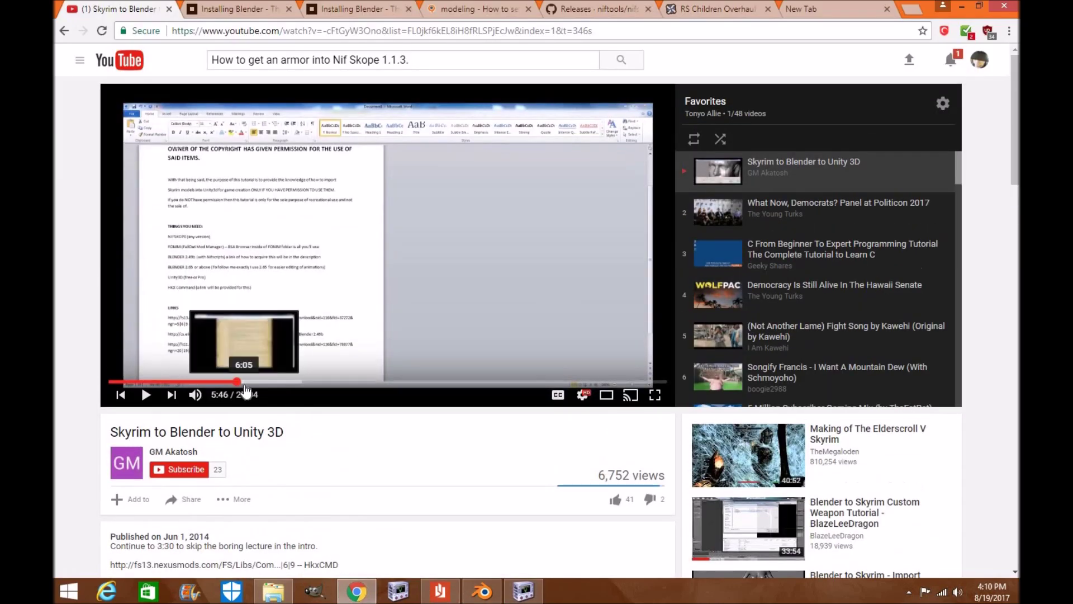
# Skip the tutorial ahead to about 7:06, then return to the NifSkope cuirass file
pyautogui.moveTo(244, 389); pyautogui.dragTo(278, 388)
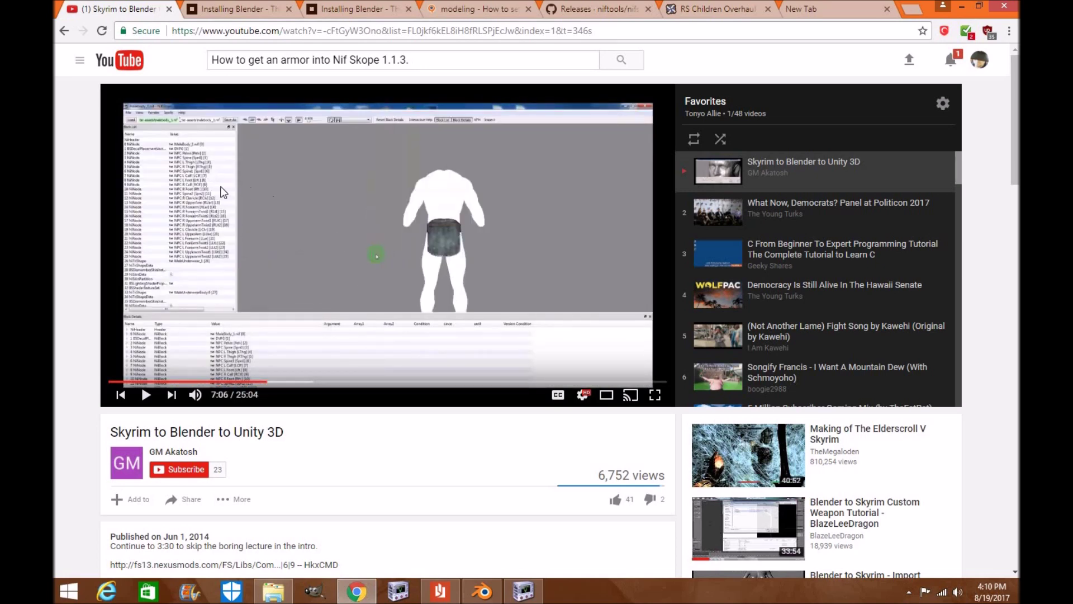
pyautogui.click(523, 590)
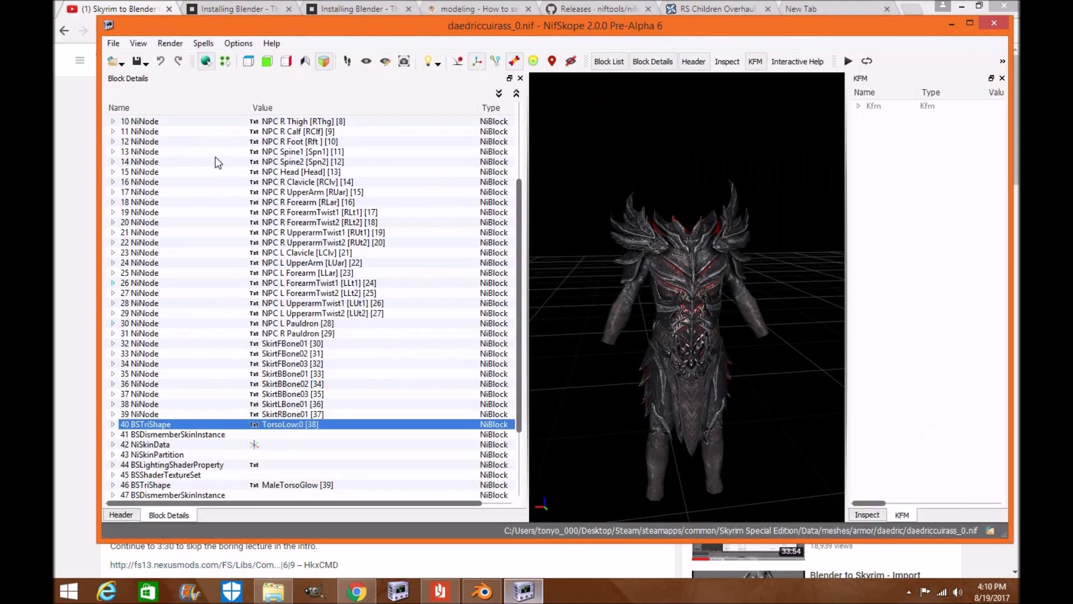
# Set the NiHeader's User Version to 11 and User Version 2 to 37
pyautogui.scroll(4, 187, 145)
pyautogui.click(140, 121)
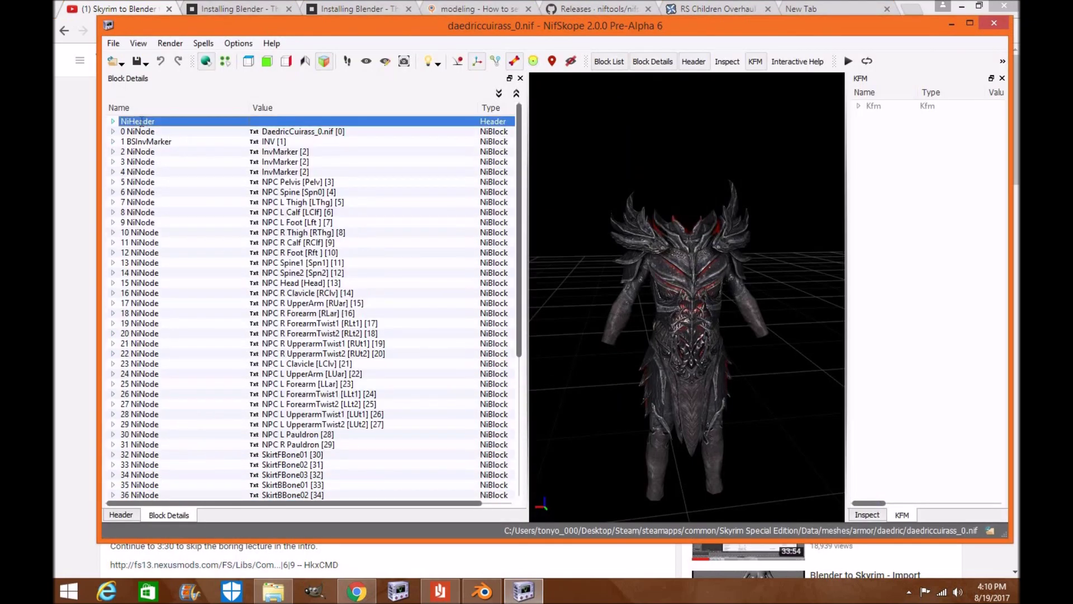
pyautogui.click(120, 118)
pyautogui.click(114, 122)
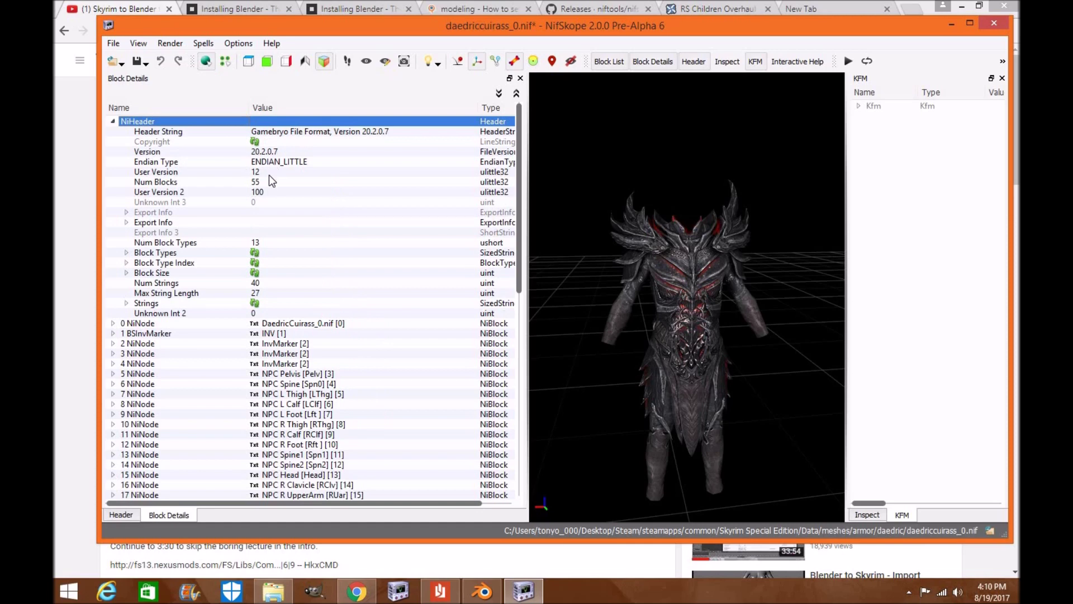
pyautogui.doubleClick(269, 172)
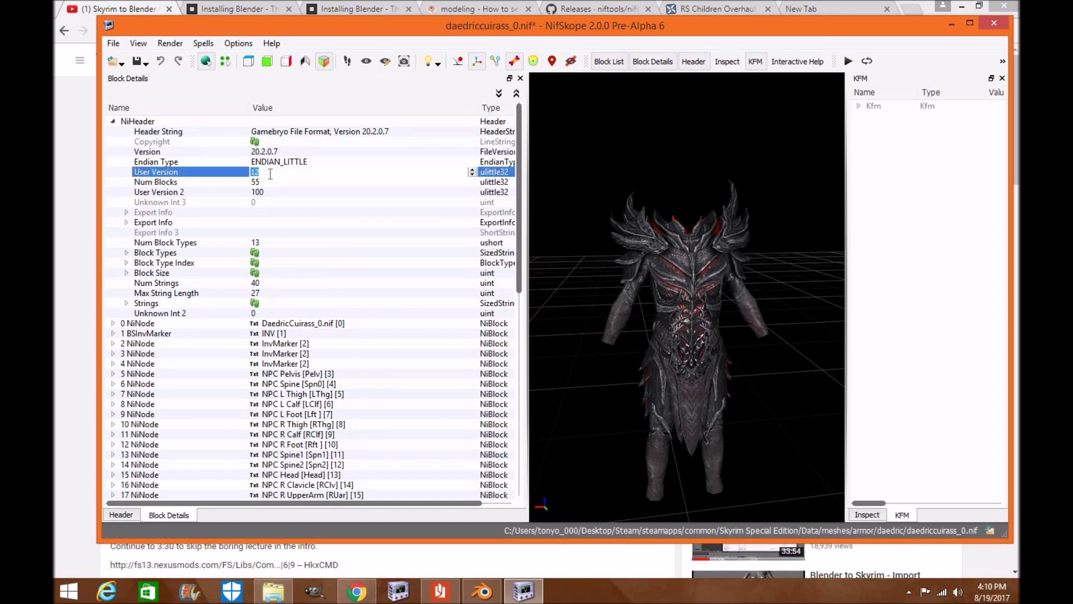
pyautogui.write('11')
pyautogui.press('Return')
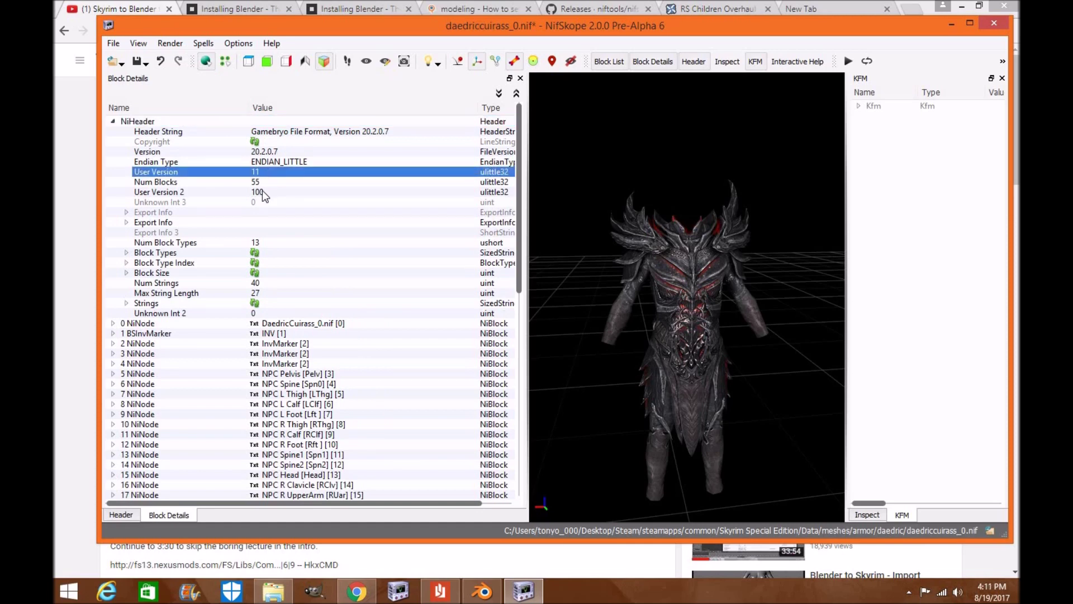
pyautogui.doubleClick(261, 192)
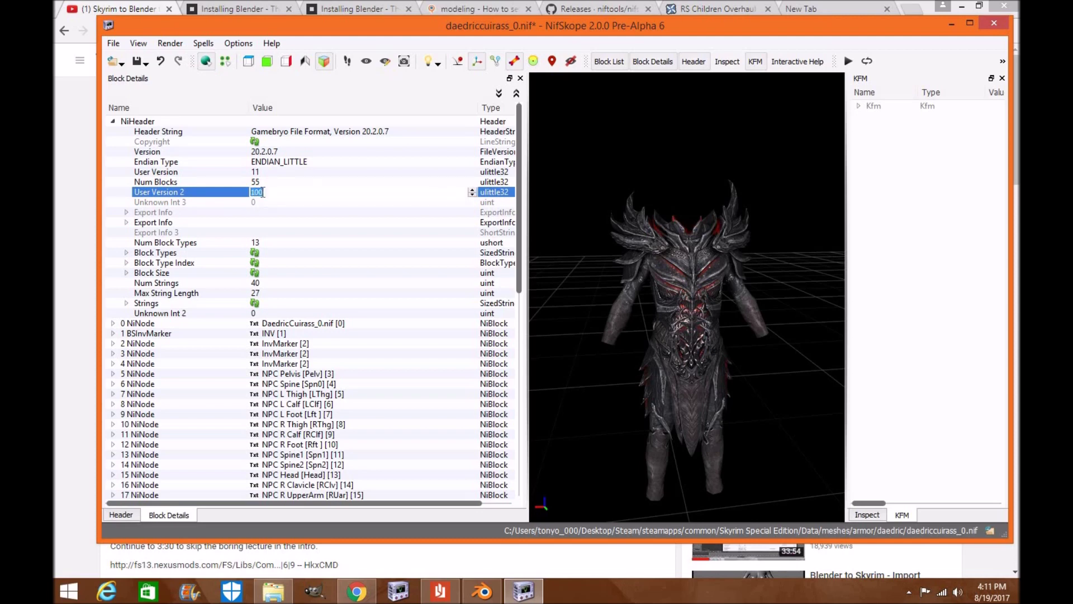
pyautogui.write('37')
pyautogui.press('Return')
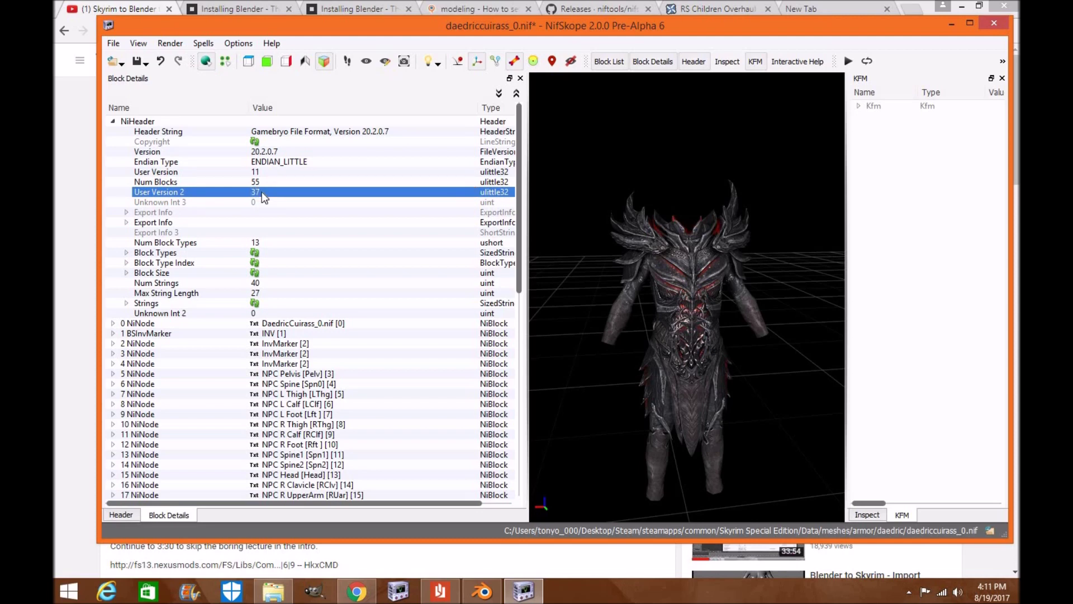
# Delete block 44 BSLightingShaderProperty together with its BSShaderTextureSet
pyautogui.scroll(-2, 277, 369)
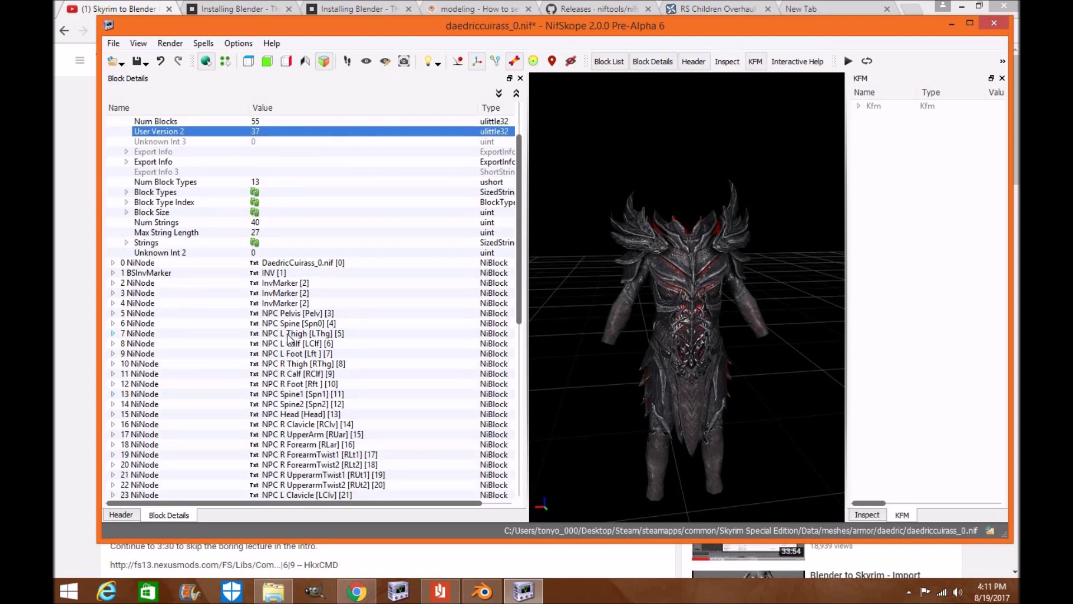
pyautogui.scroll(-11, 289, 338)
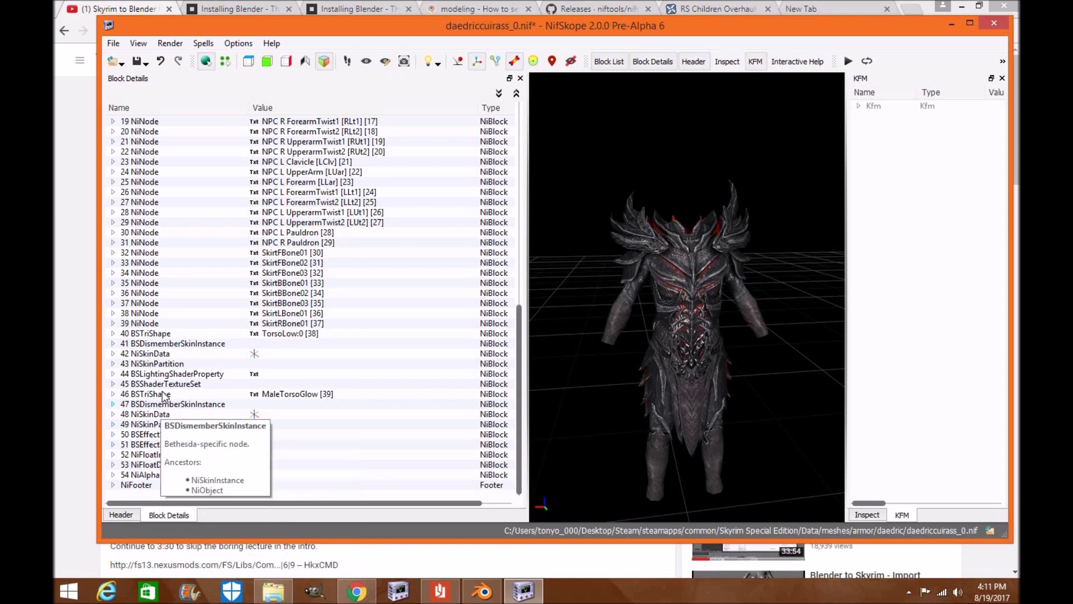
pyautogui.click(165, 374)
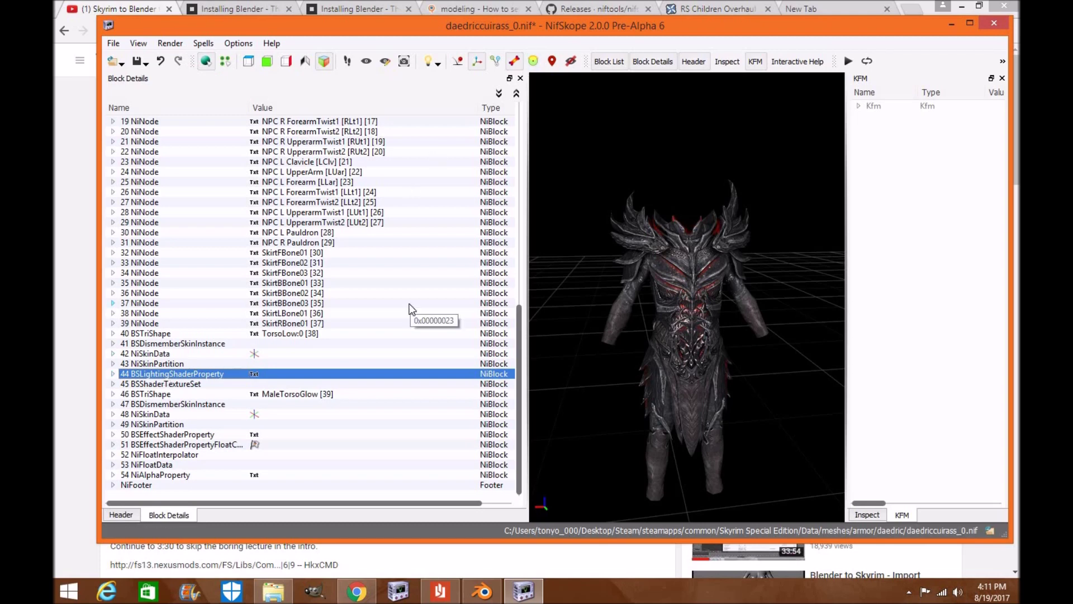
pyautogui.hotkey('ctrl', 'Delete')
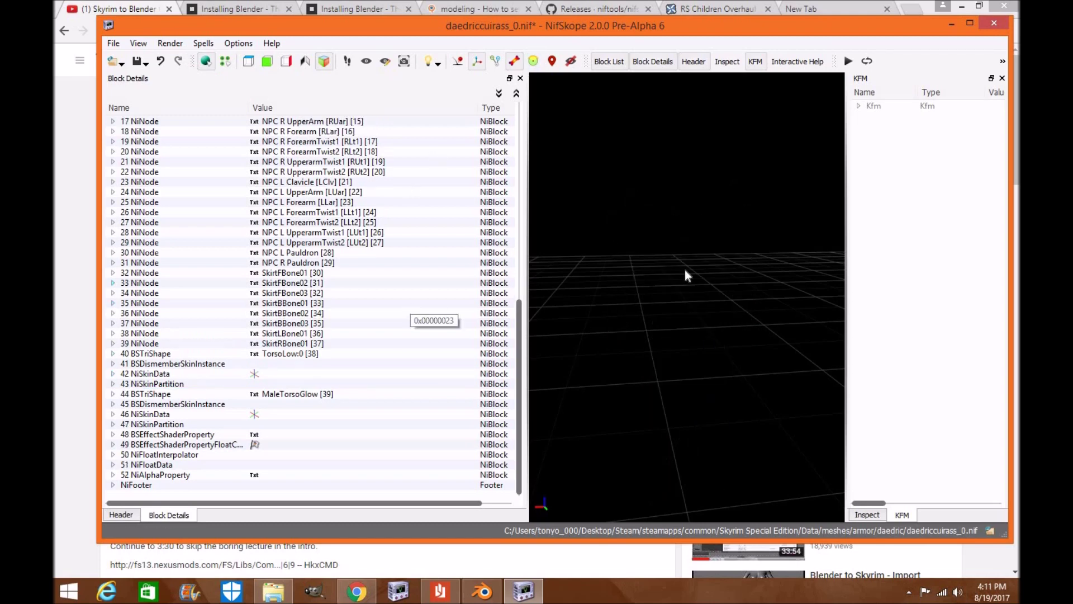
# Tilt the 3D view, then close daedriccuirass_0.nif and answer the unsaved-changes prompt
pyautogui.moveTo(685, 270); pyautogui.dragTo(679, 397)
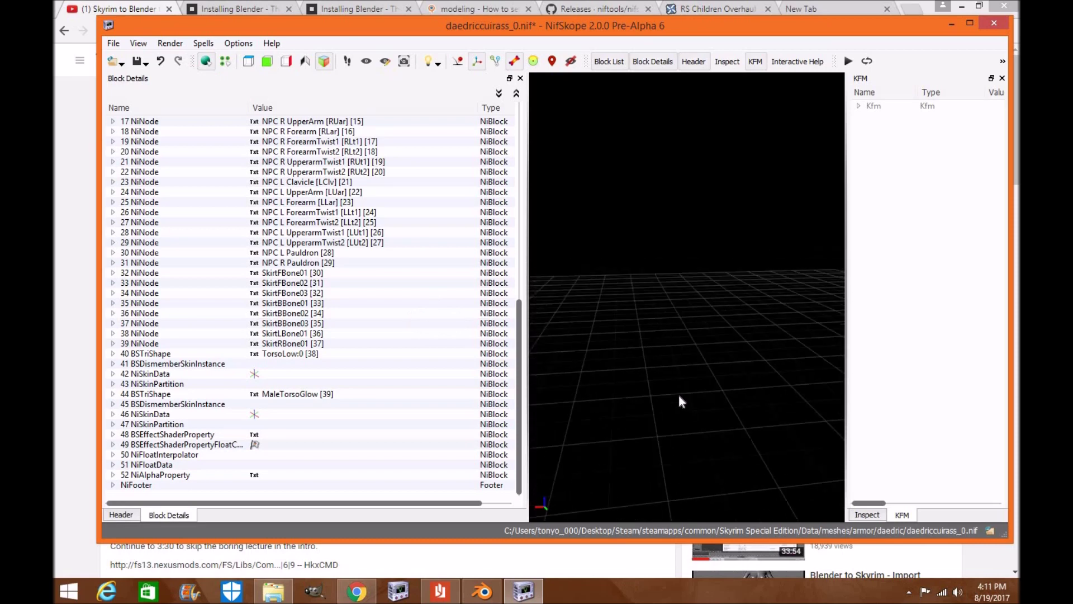
pyautogui.scroll(2, 679, 396)
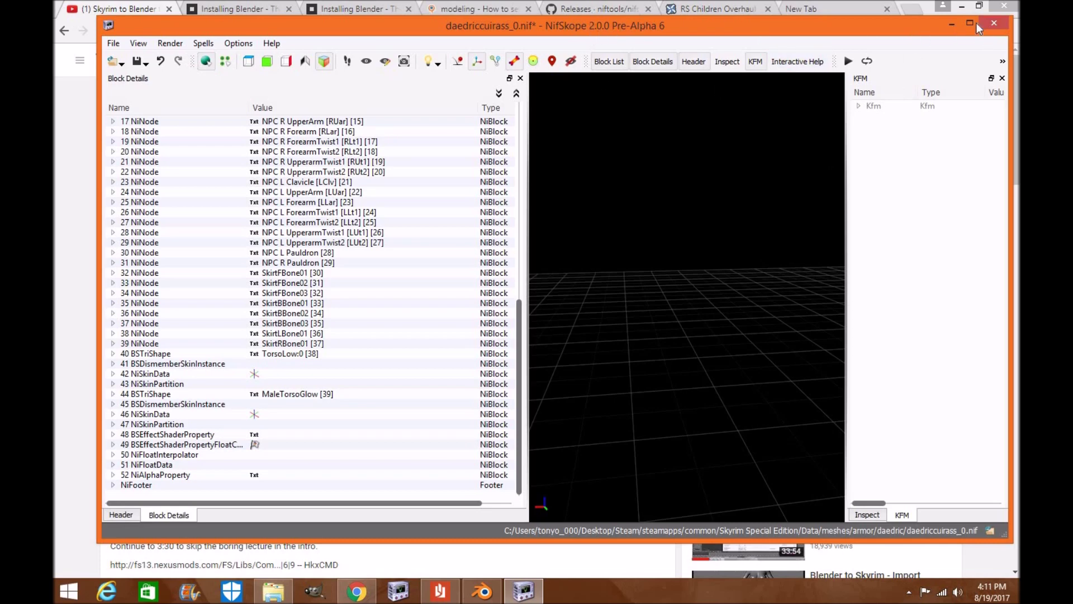
pyautogui.click(993, 25)
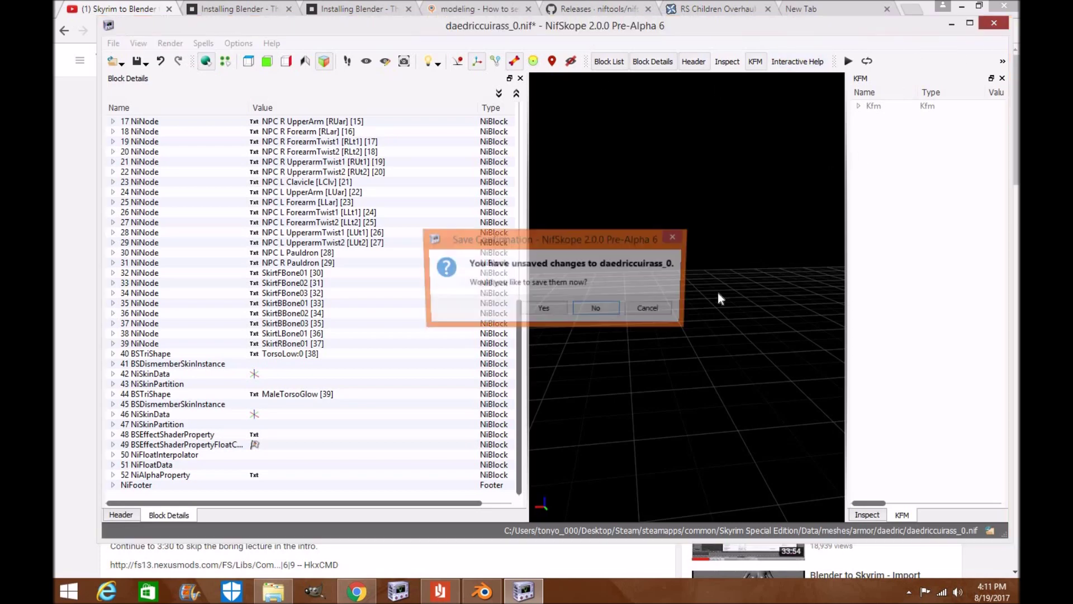
pyautogui.click(585, 310)
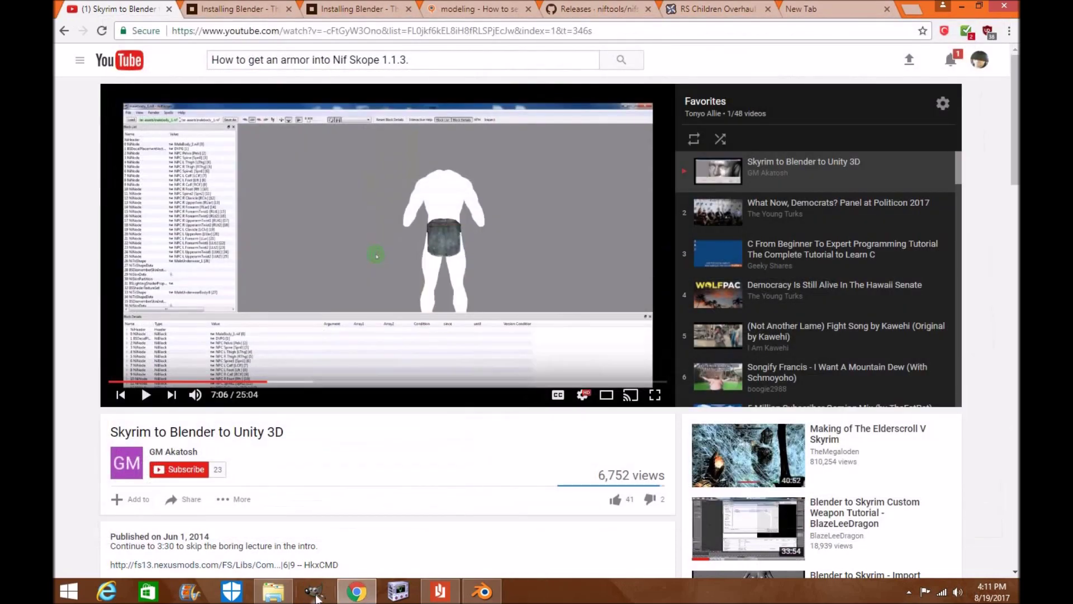
# Load daedriccuirass_0.nif from Skyrim\Data\meshes\armor\daedric into the other NifSkope window
pyautogui.click(395, 594)
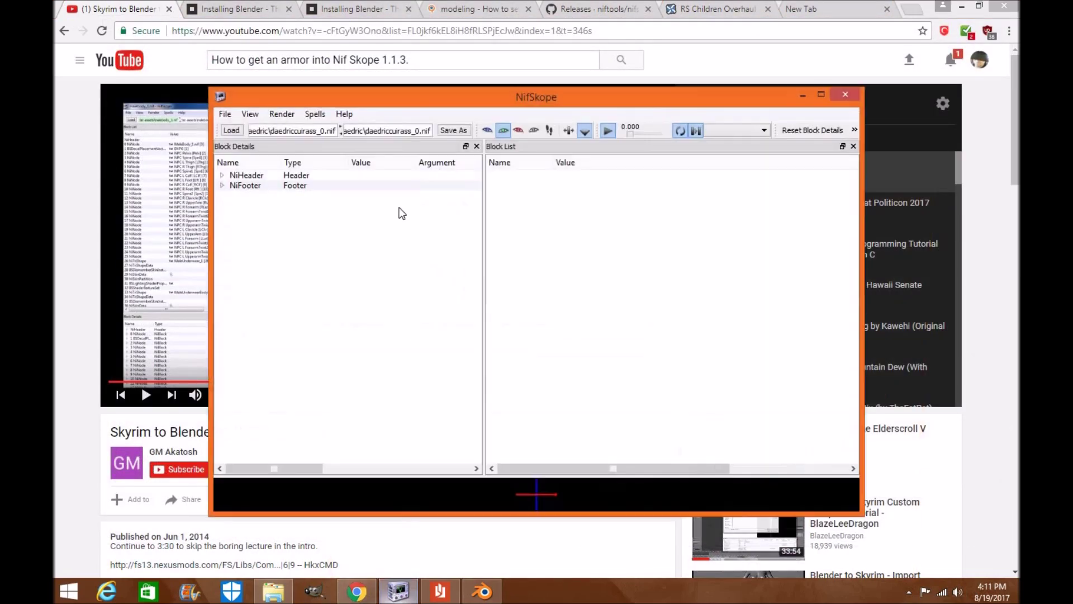
pyautogui.click(225, 115)
pyautogui.click(240, 126)
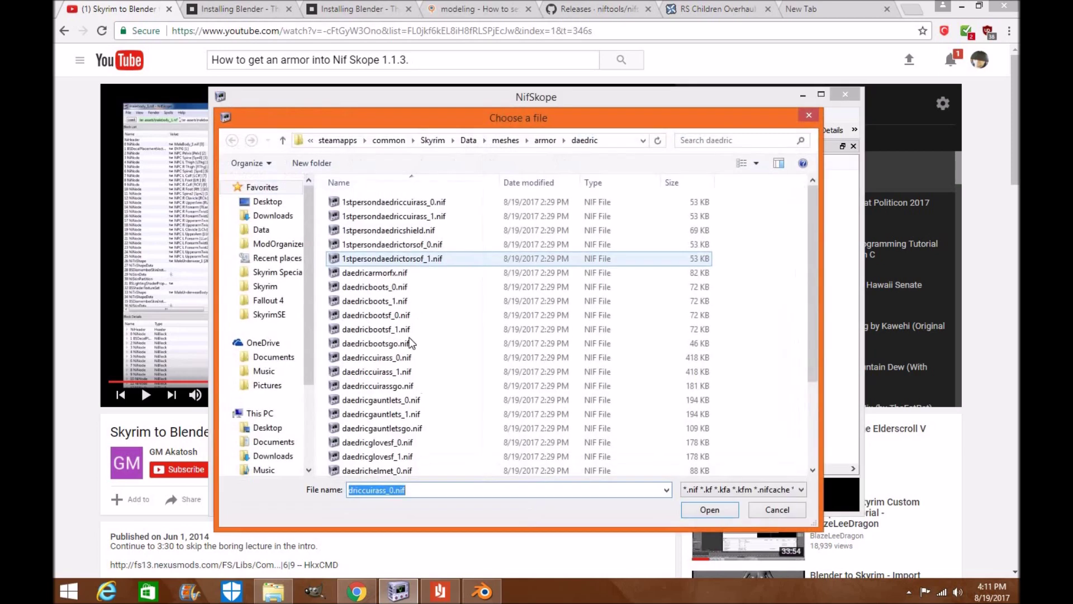
pyautogui.click(265, 286)
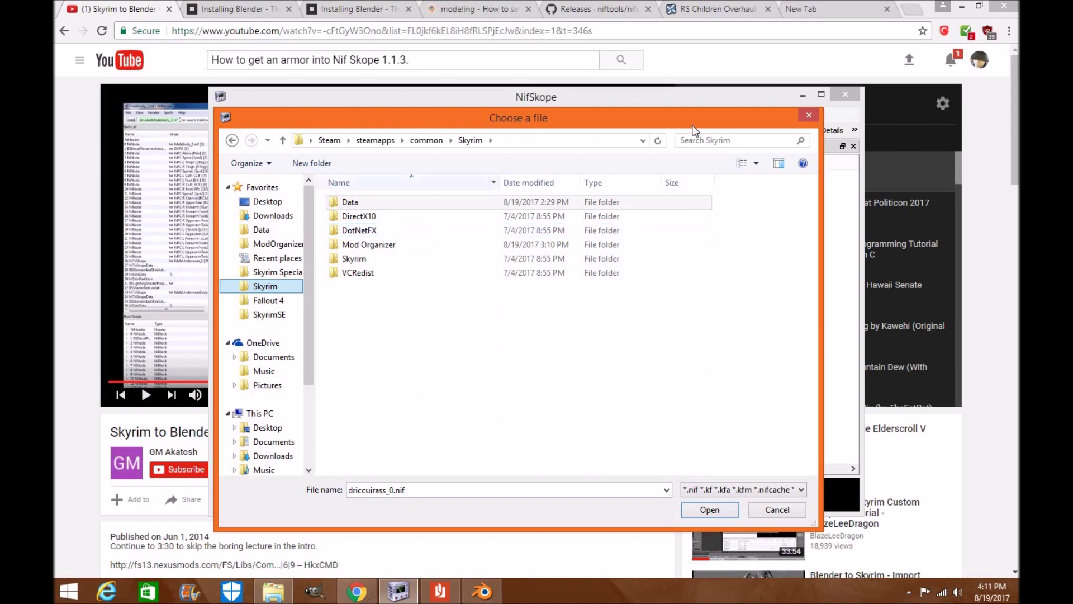
pyautogui.press('Escape')
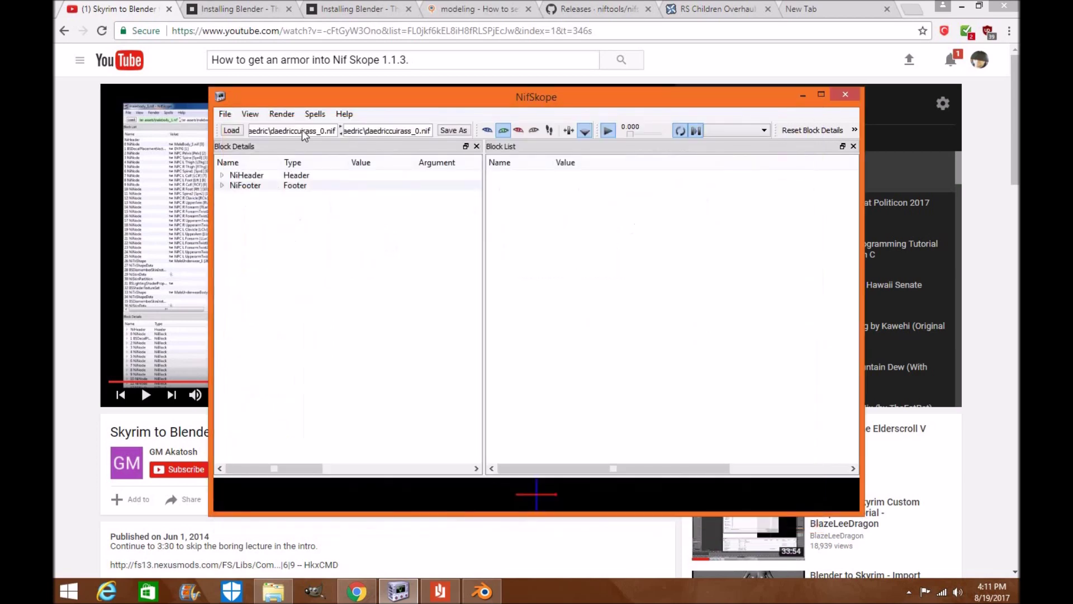
pyautogui.click(225, 113)
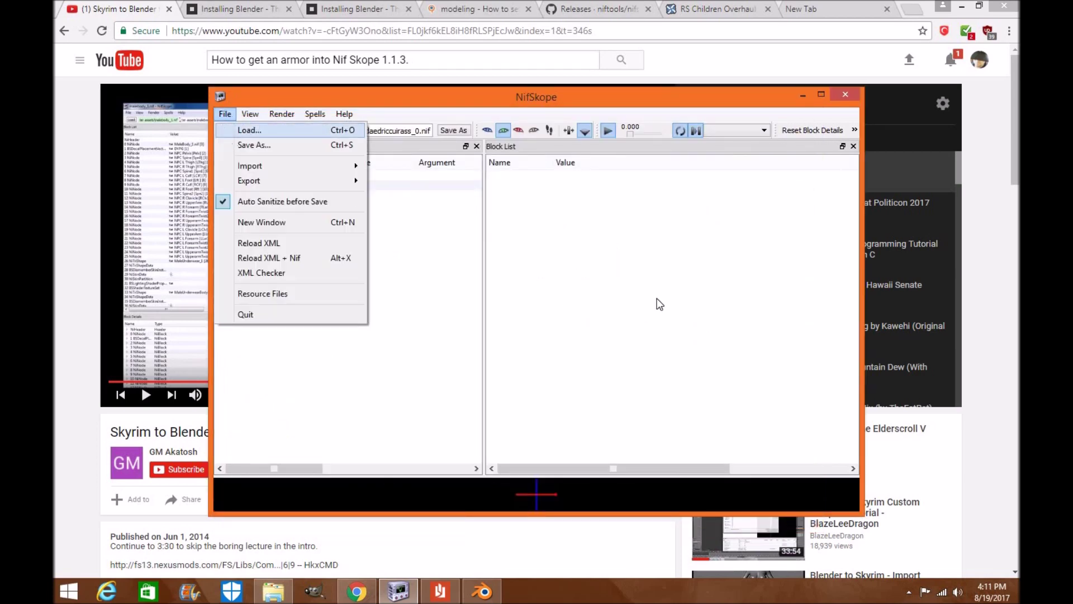
pyautogui.press('Return')
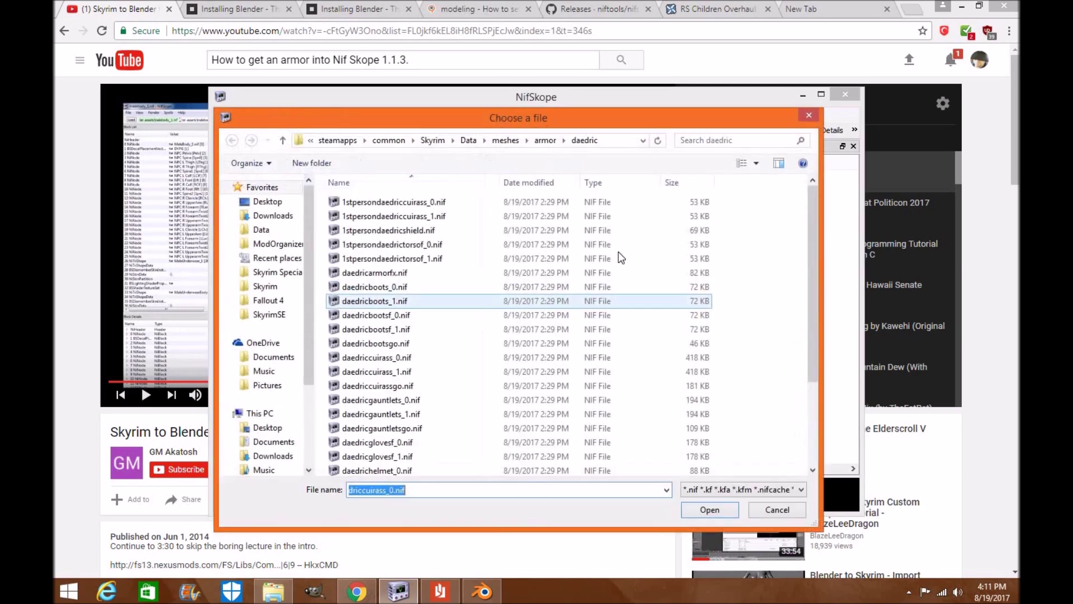
pyautogui.click(375, 360)
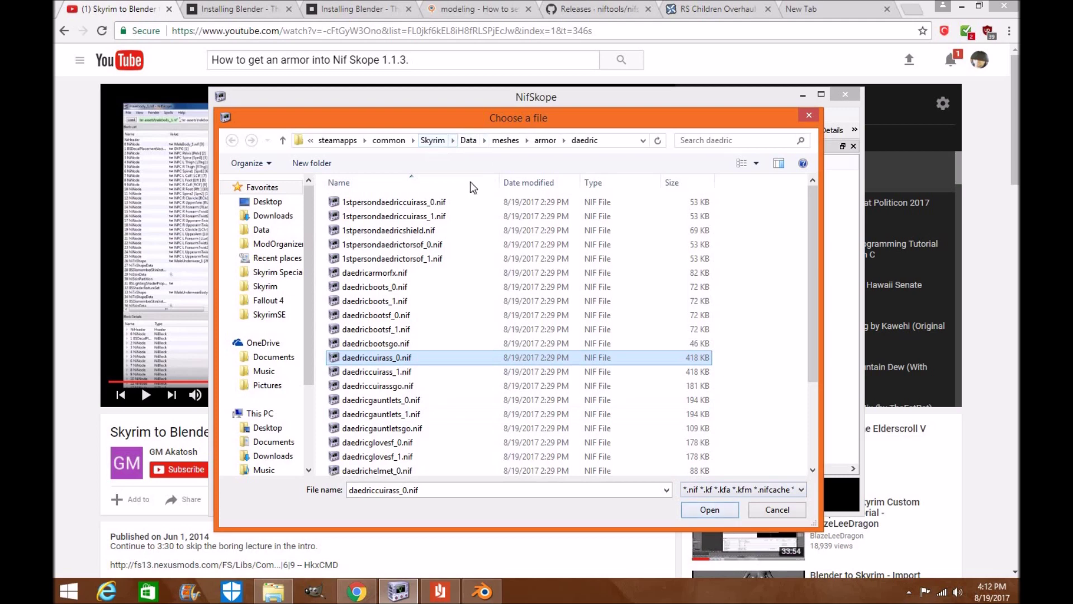
pyautogui.click(709, 509)
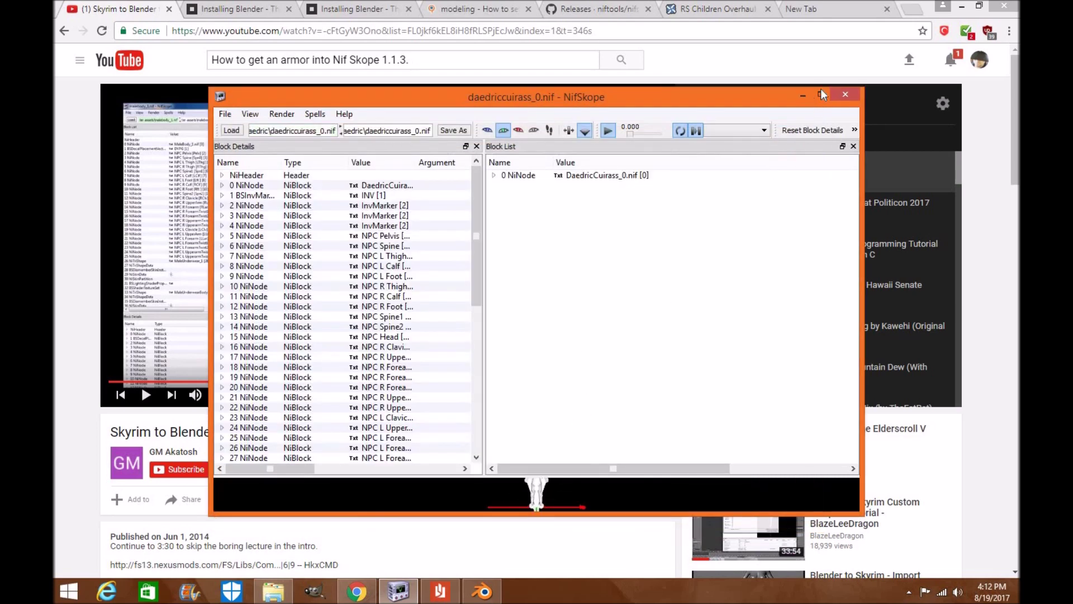
# Maximize NifSkope and set the cuirass header's User Version to 11
pyautogui.press('super+Up')
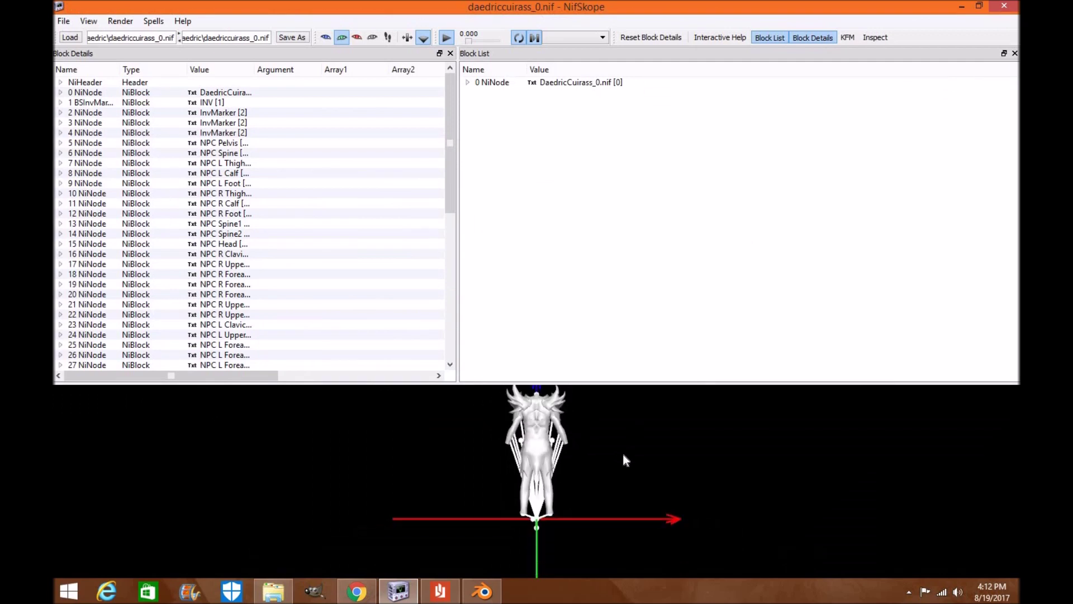
pyautogui.scroll(2, 623, 456)
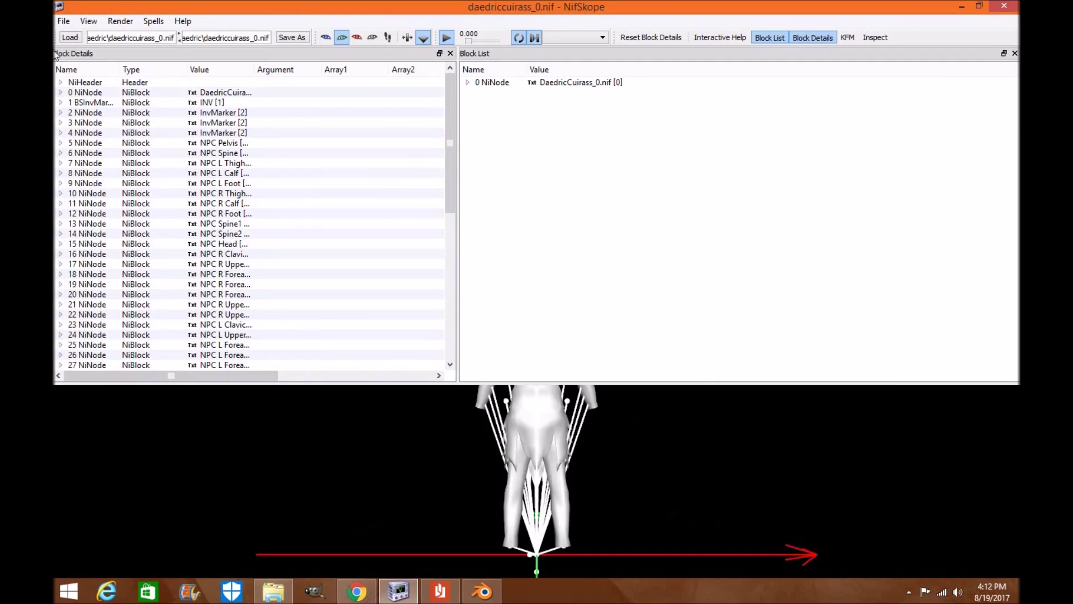
pyautogui.click(59, 82)
pyautogui.doubleClick(210, 132)
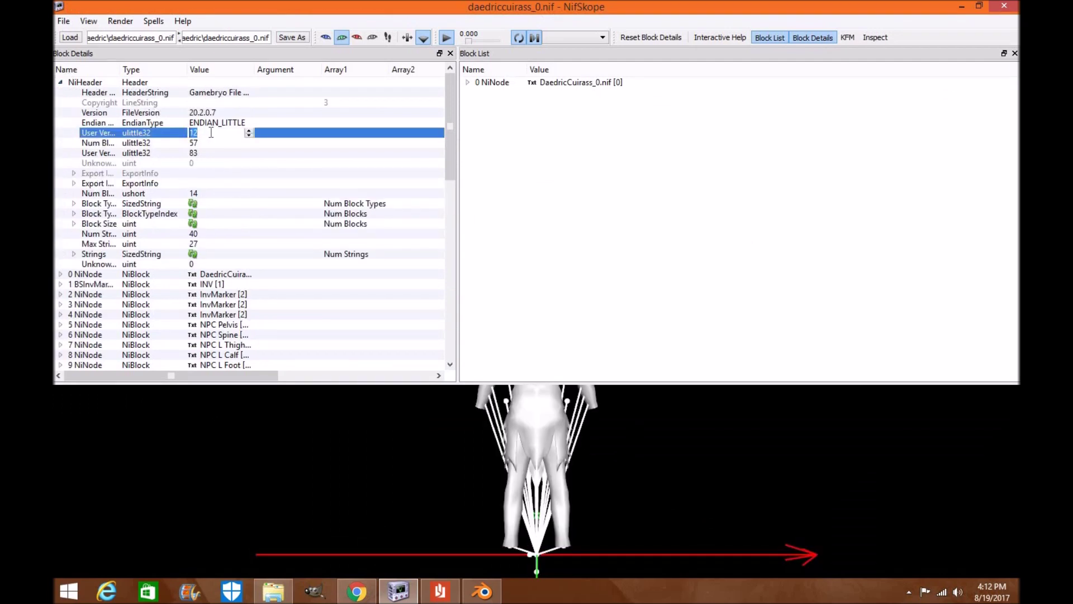
pyautogui.write('11')
pyautogui.press('Return')
pyautogui.doubleClick(211, 153)
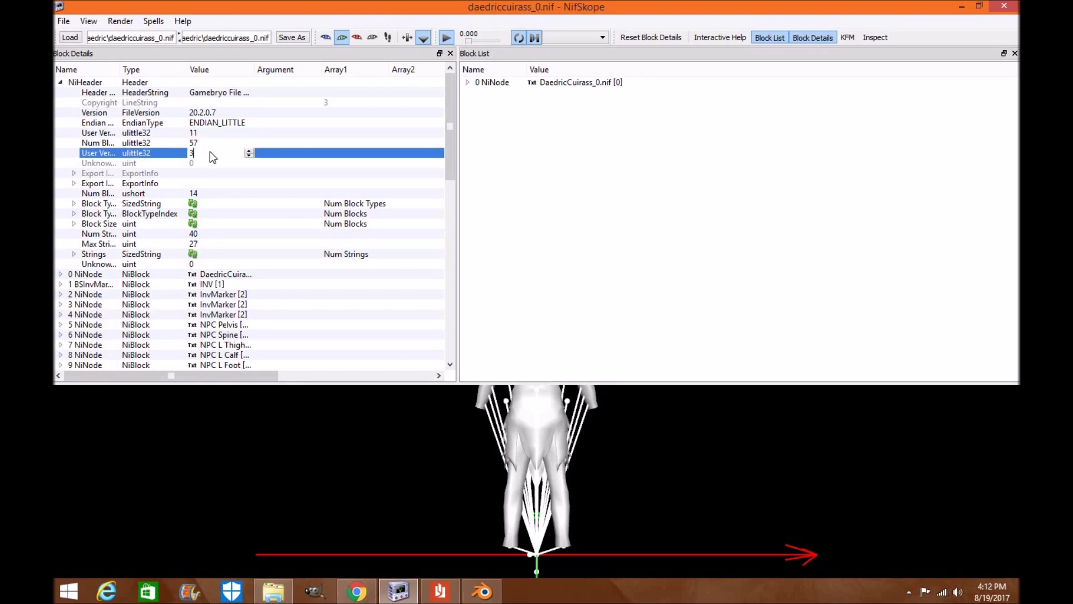
# Delete block 45 BSLightingShaderProperty and its BSShaderTextureSet
pyautogui.scroll(-10, 210, 157)
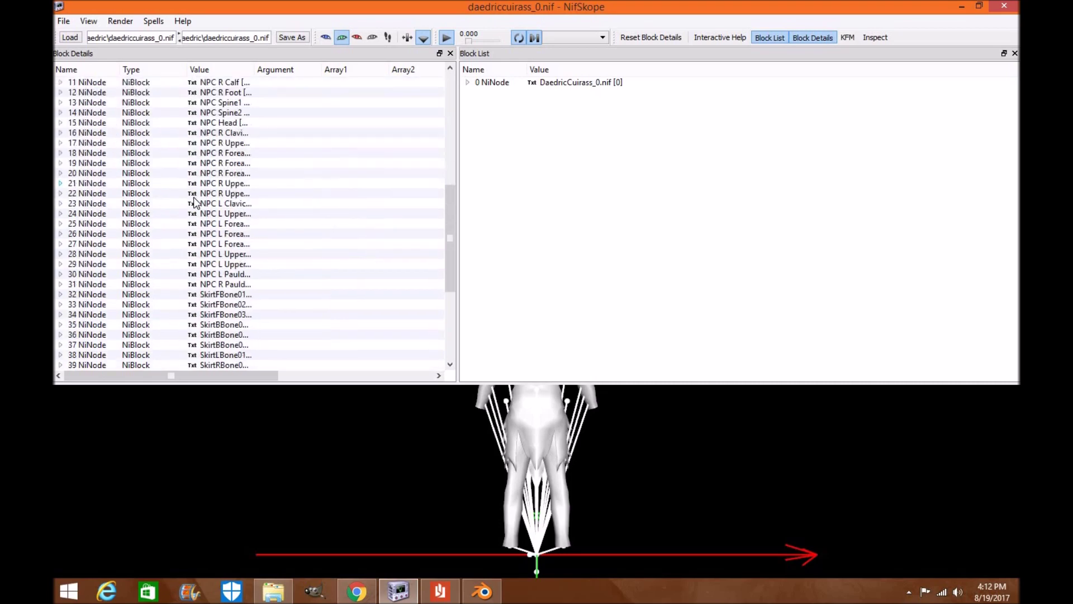
pyautogui.scroll(-6, 195, 200)
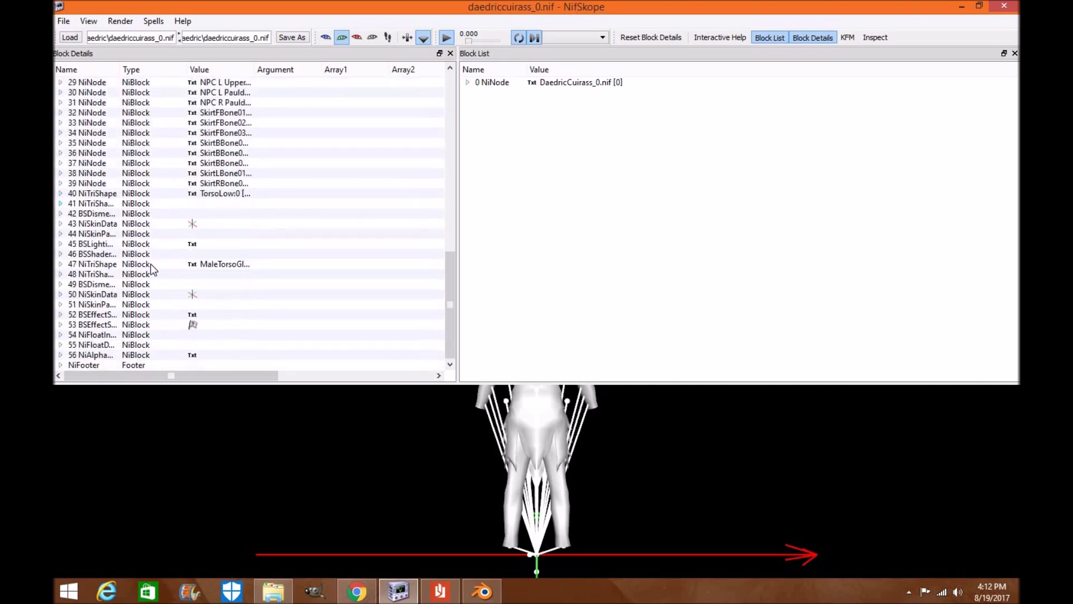
pyautogui.click(117, 246)
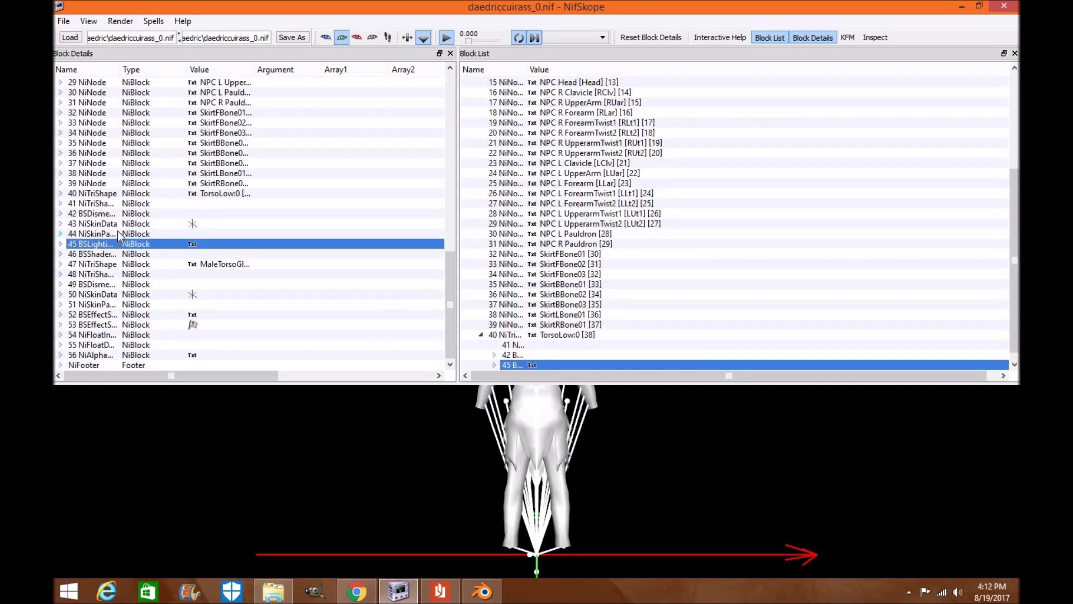
pyautogui.hotkey('ctrl', 'shift', 'Delete')
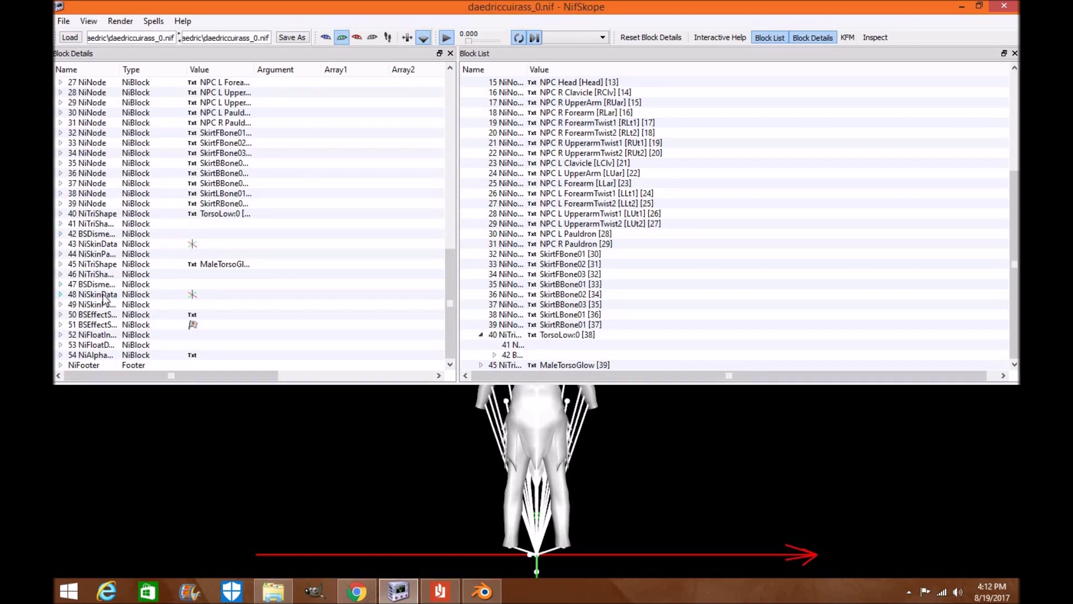
pyautogui.rightClick(118, 246)
pyautogui.click(63, 20)
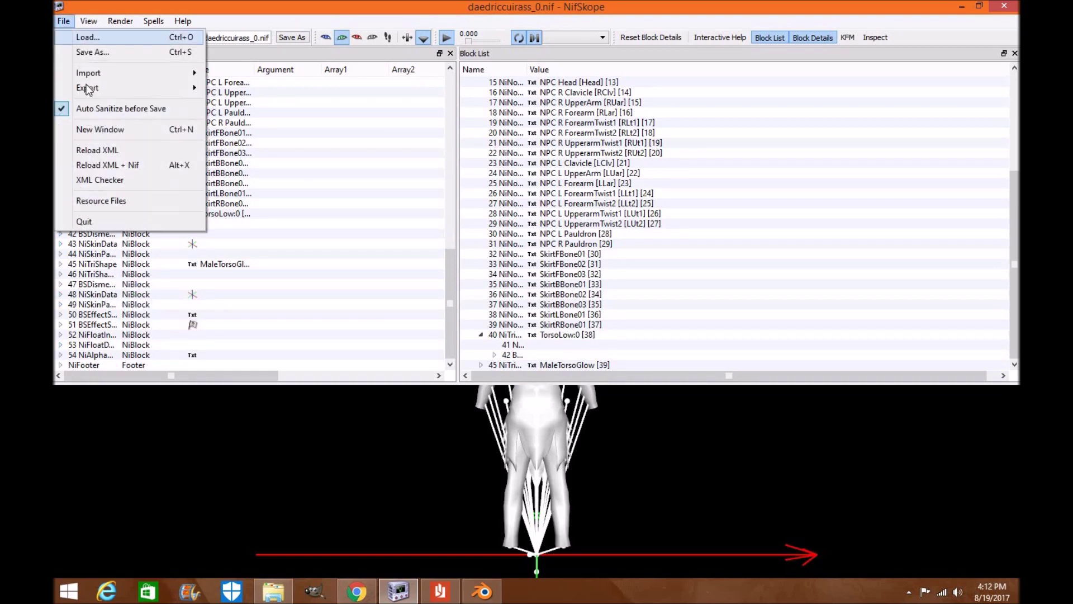
# Browse Save As to SkyrimSE's Blender Models folder, cancel the save, and close NifSkope
pyautogui.click(92, 52)
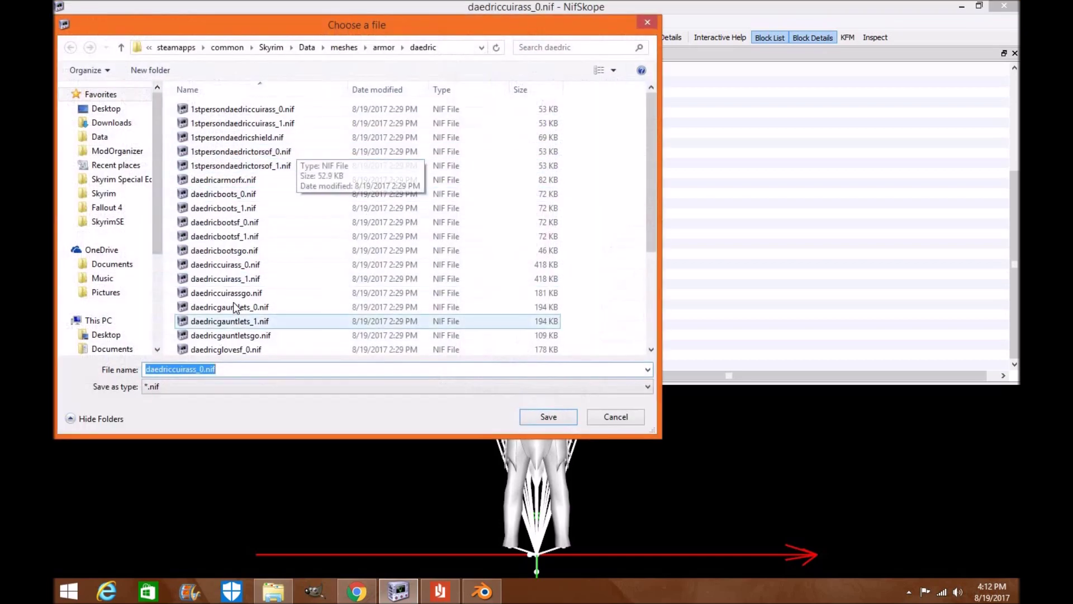
pyautogui.click(115, 223)
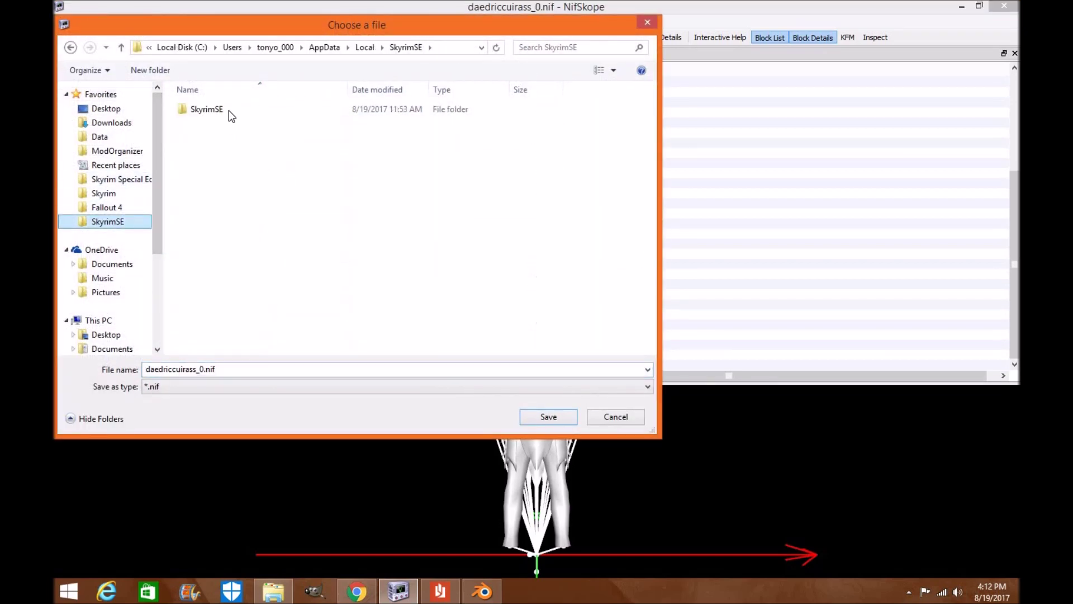
pyautogui.doubleClick(231, 111)
pyautogui.doubleClick(263, 110)
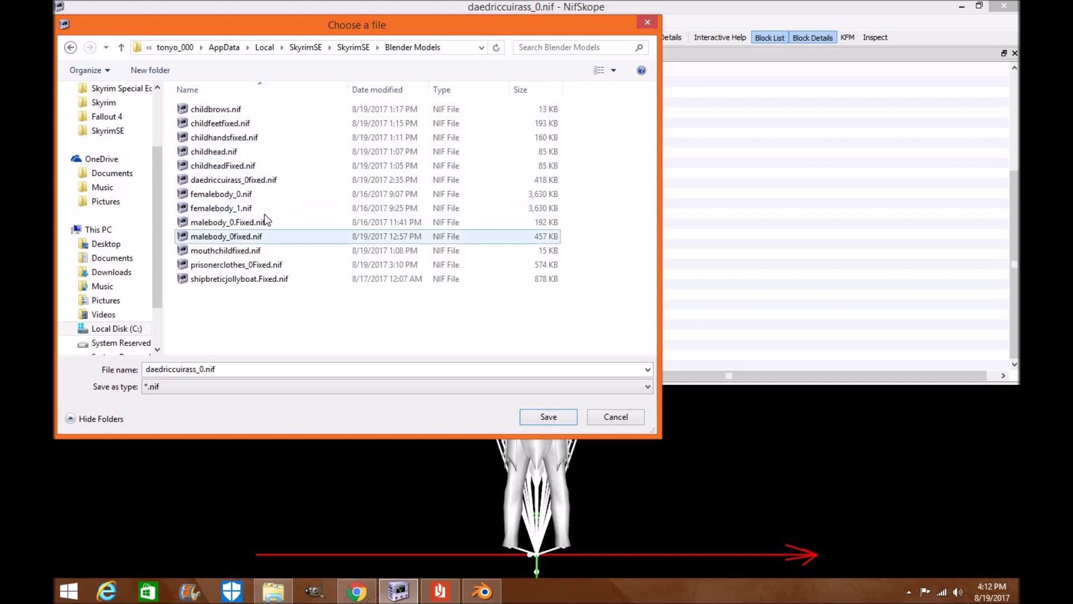
pyautogui.click(616, 417)
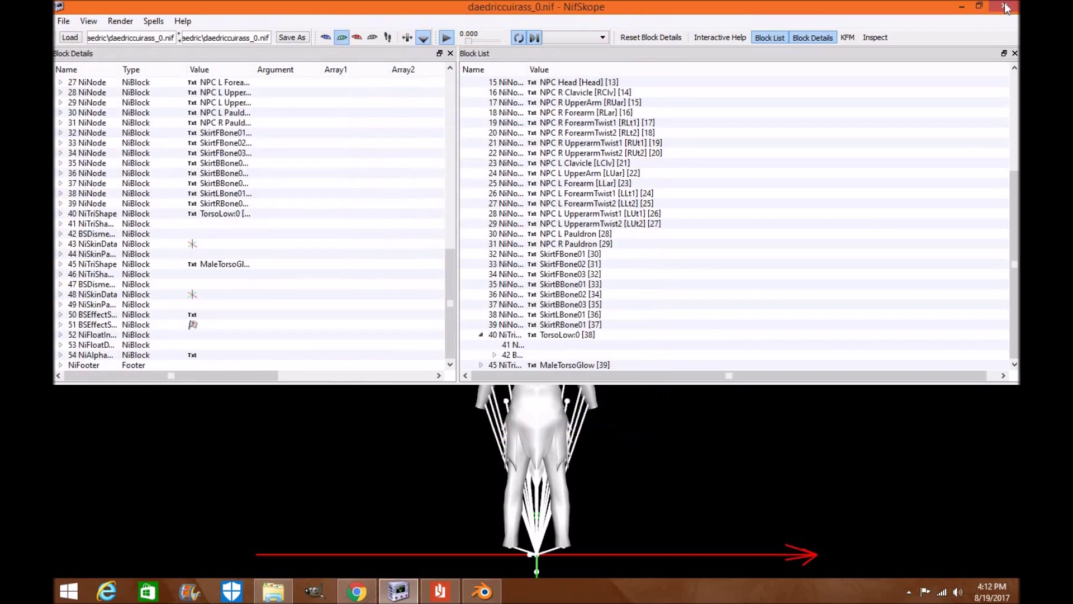
pyautogui.click(1004, 7)
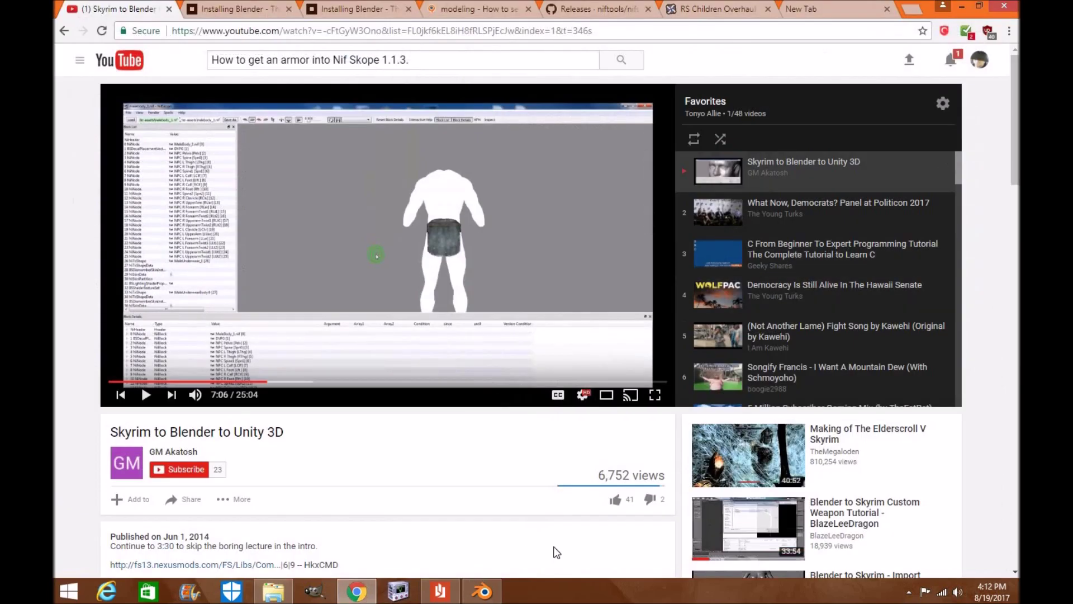
pyautogui.click(484, 590)
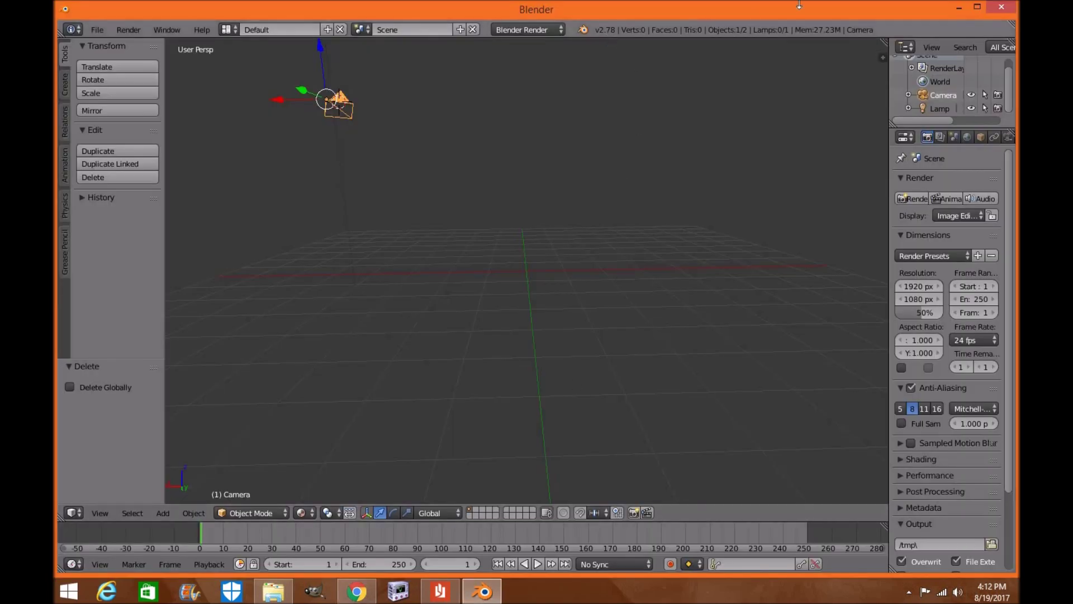
pyautogui.click(959, 7)
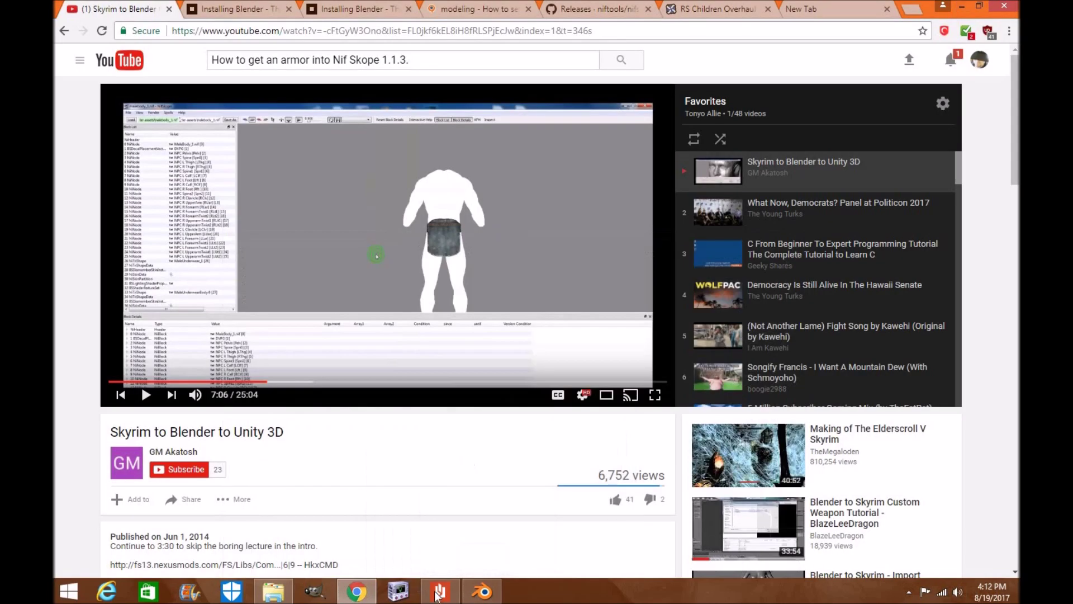
pyautogui.hotkey('alt', 'Tab')
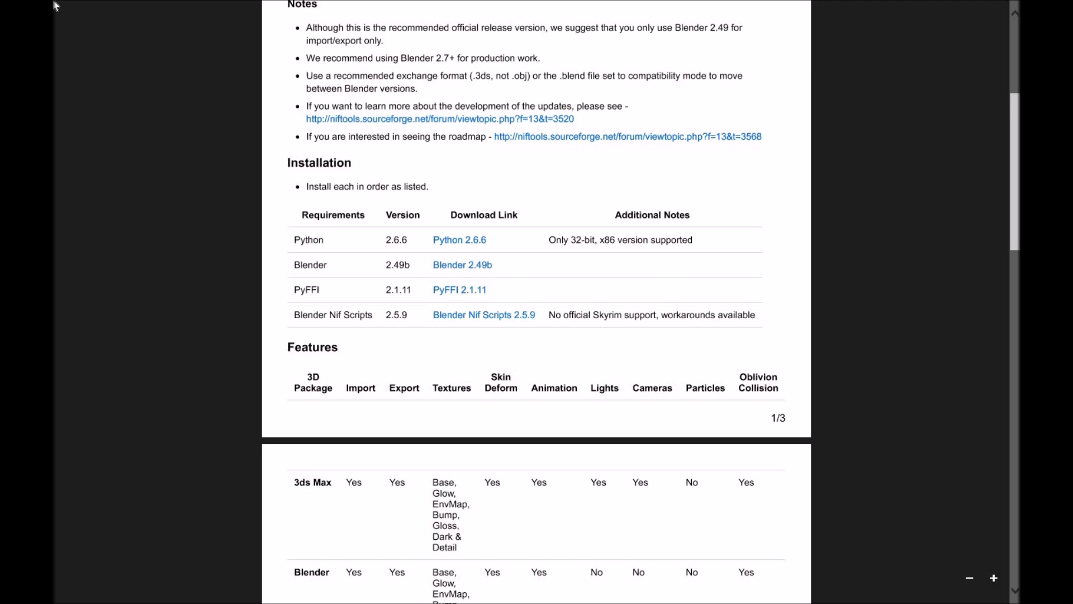
pyautogui.click(84, 22)
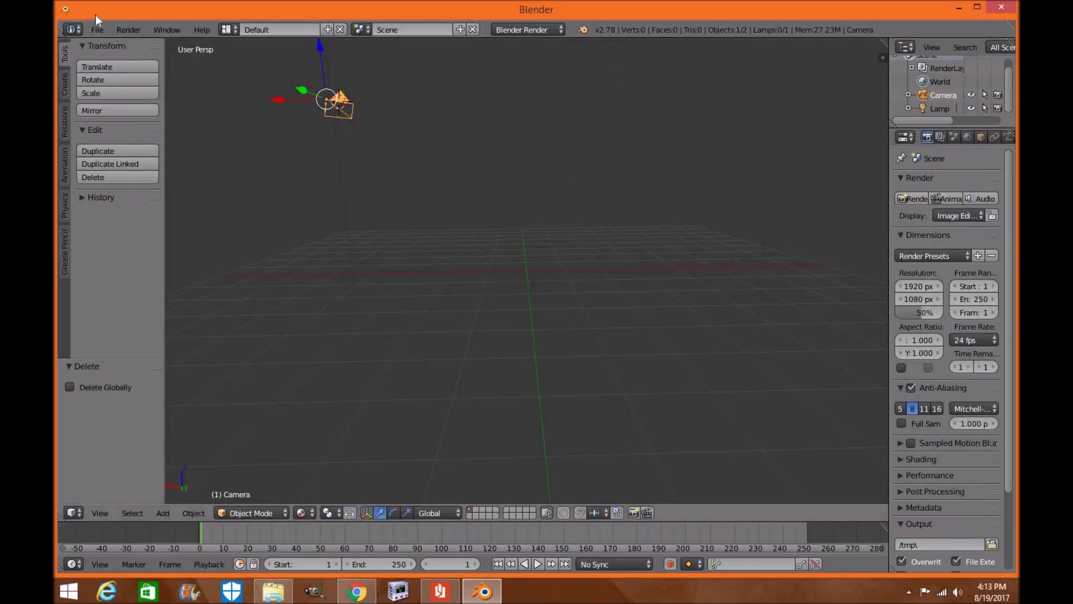
# Start a NetImmerse/Gamebryo (.nif) import, then quit Blender instead
pyautogui.click(92, 24)
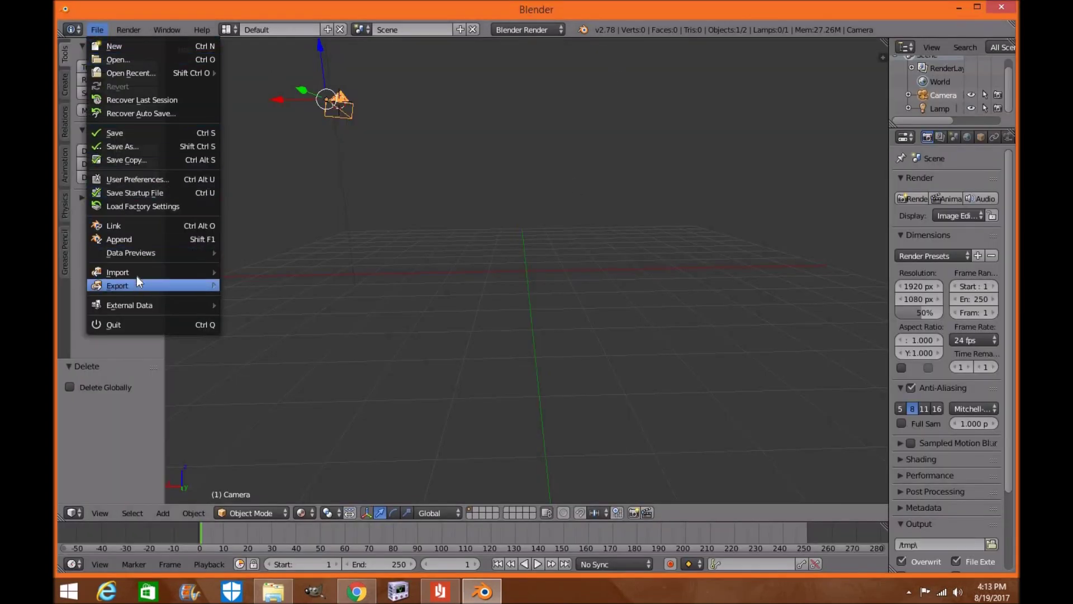
pyautogui.moveTo(139, 272)
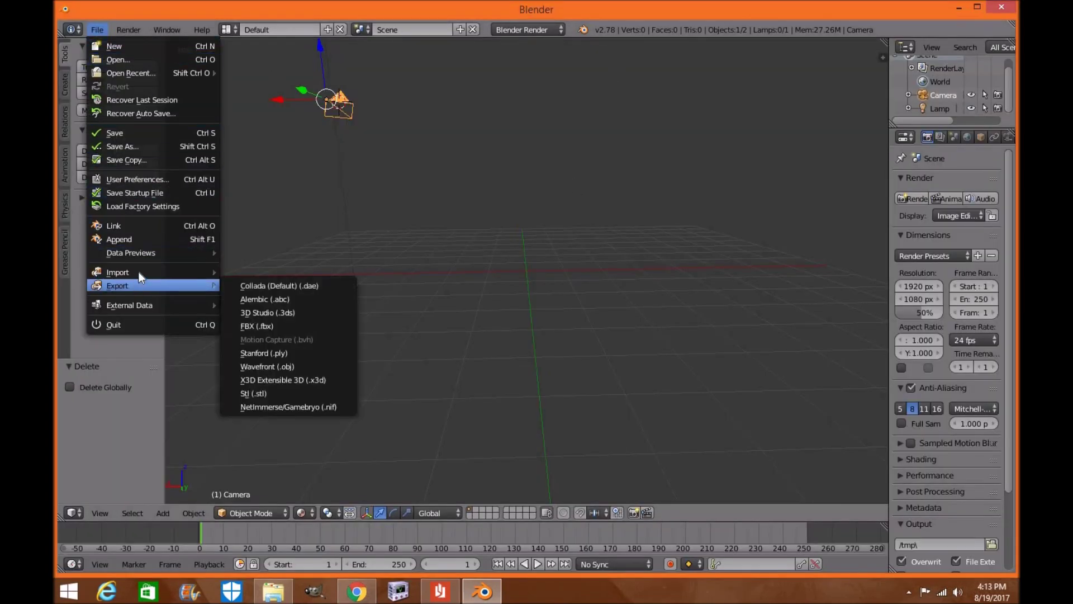
pyautogui.click(341, 405)
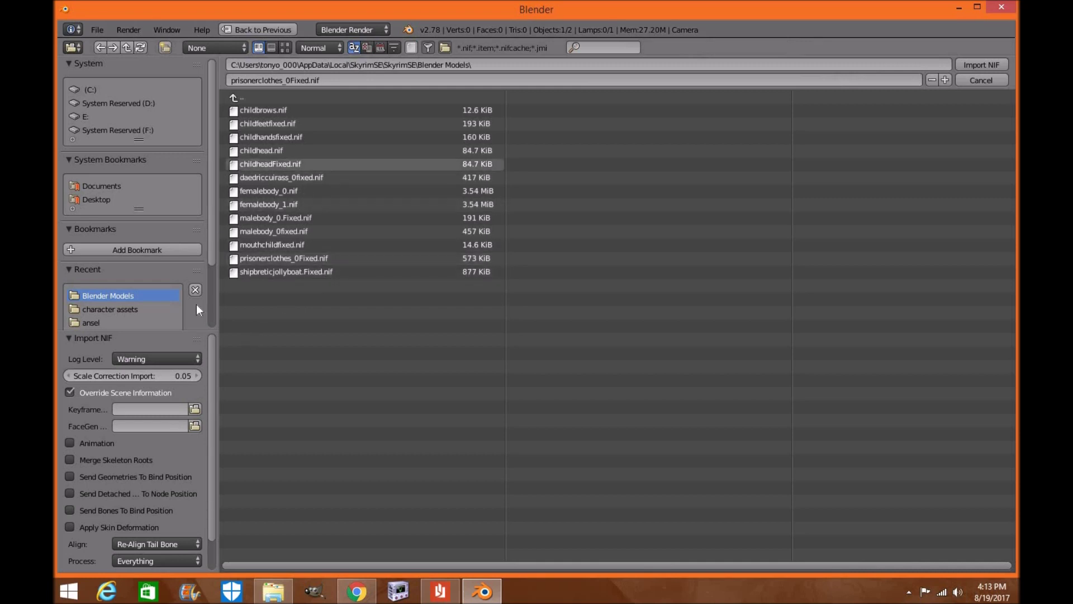
pyautogui.click(1001, 7)
# Confirm quitting, clear the desktop and relaunch Blender maximized from its desktop icon
pyautogui.click(536, 350)
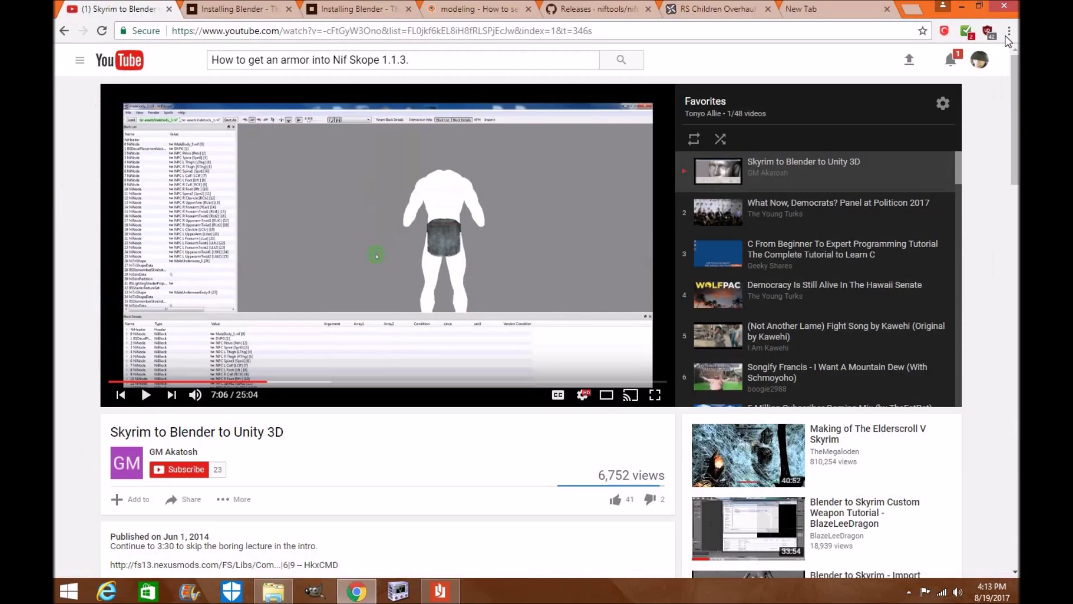
pyautogui.click(958, 10)
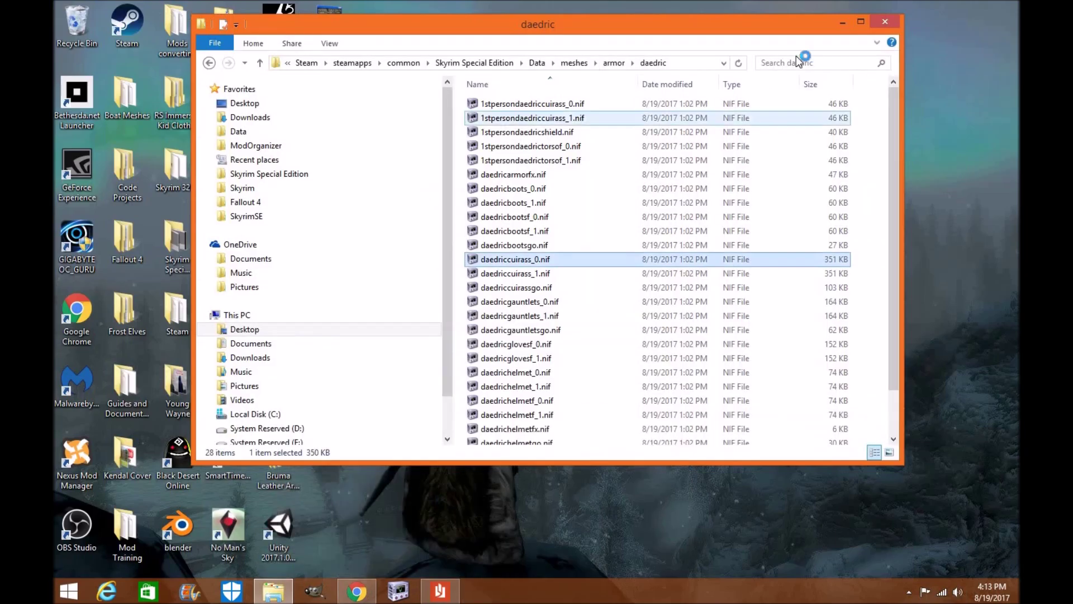
pyautogui.click(841, 25)
pyautogui.doubleClick(189, 522)
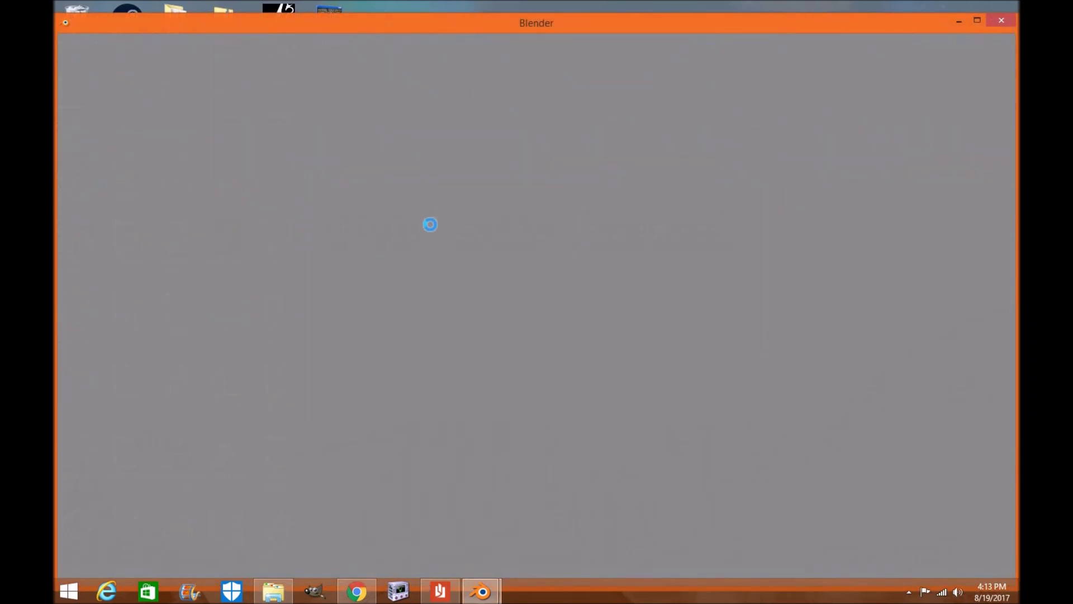
pyautogui.click(982, 22)
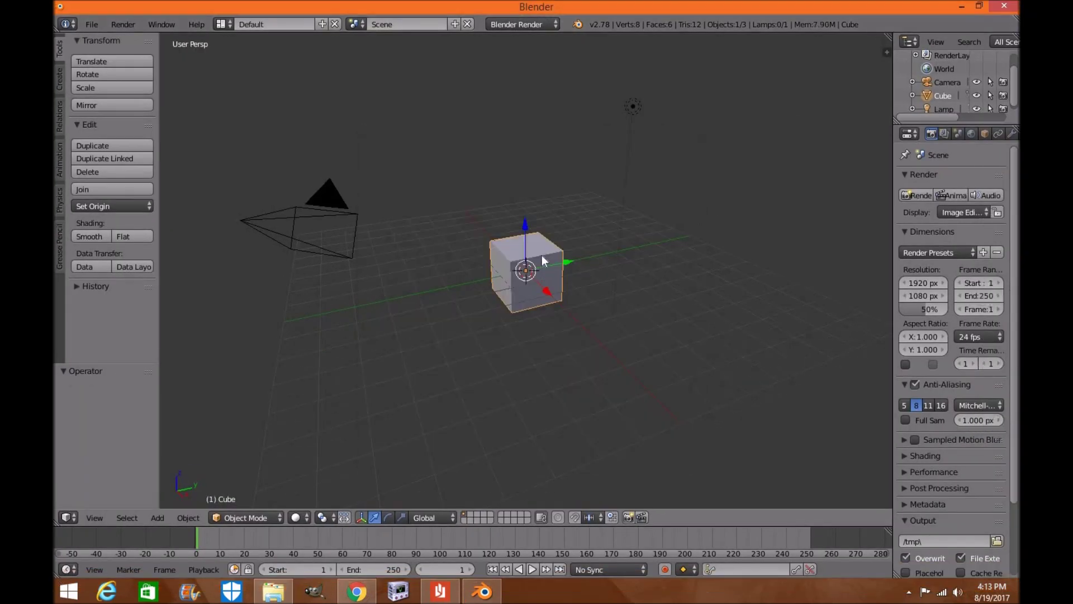
# Delete the default cube from the startup scene
pyautogui.press('x')
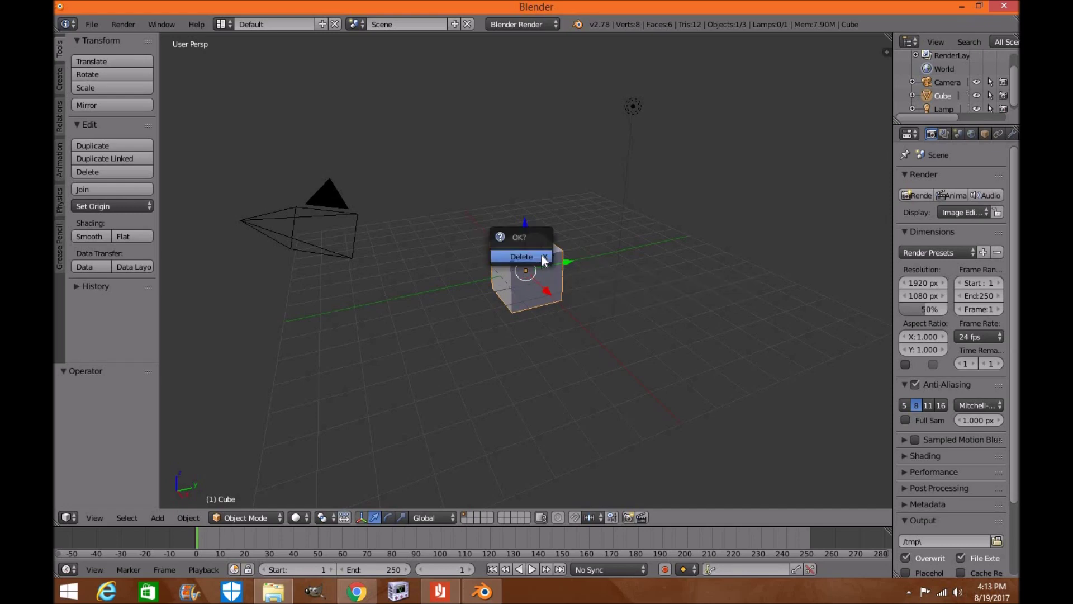
pyautogui.click(522, 256)
pyautogui.click(91, 24)
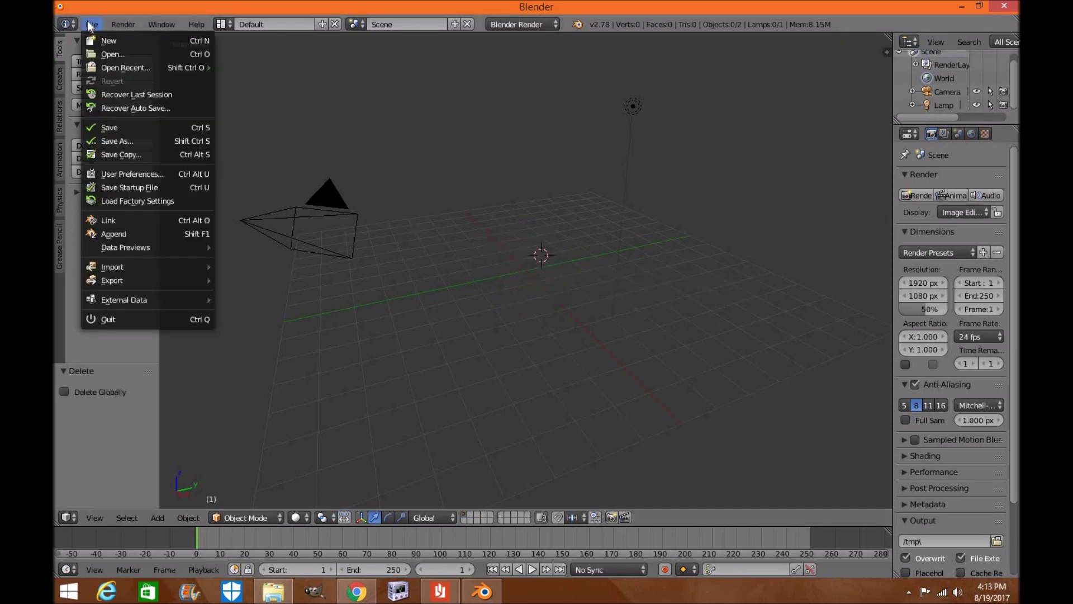
# Pick prisonerclothes_0Fixed.nif from AppData\Local\SkyrimSE\SkyrimSE\Blender Models in the NIF importer
pyautogui.moveTo(129, 267)
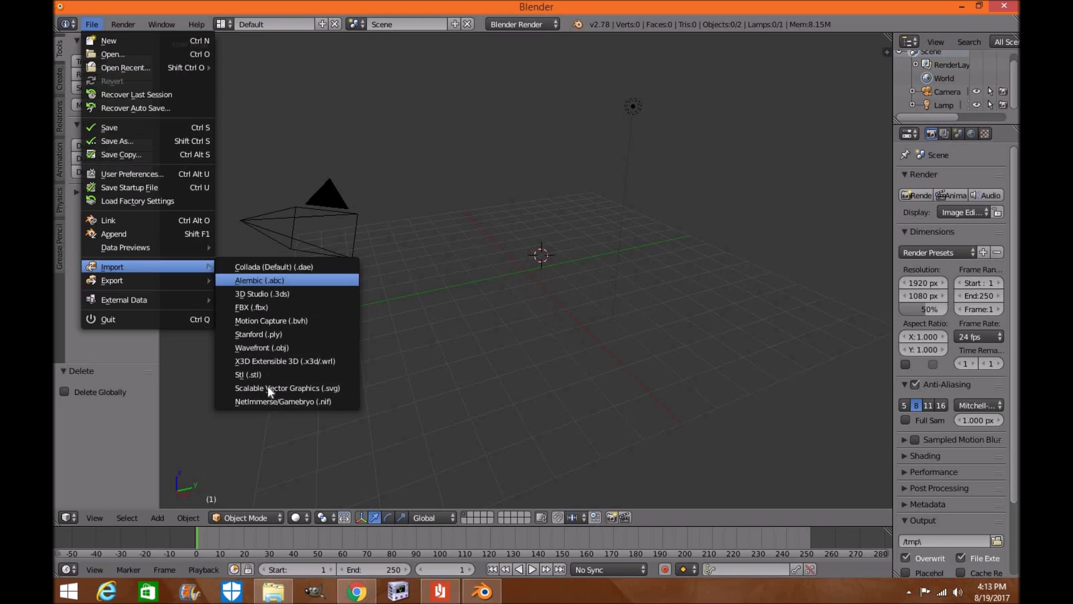
pyautogui.click(269, 401)
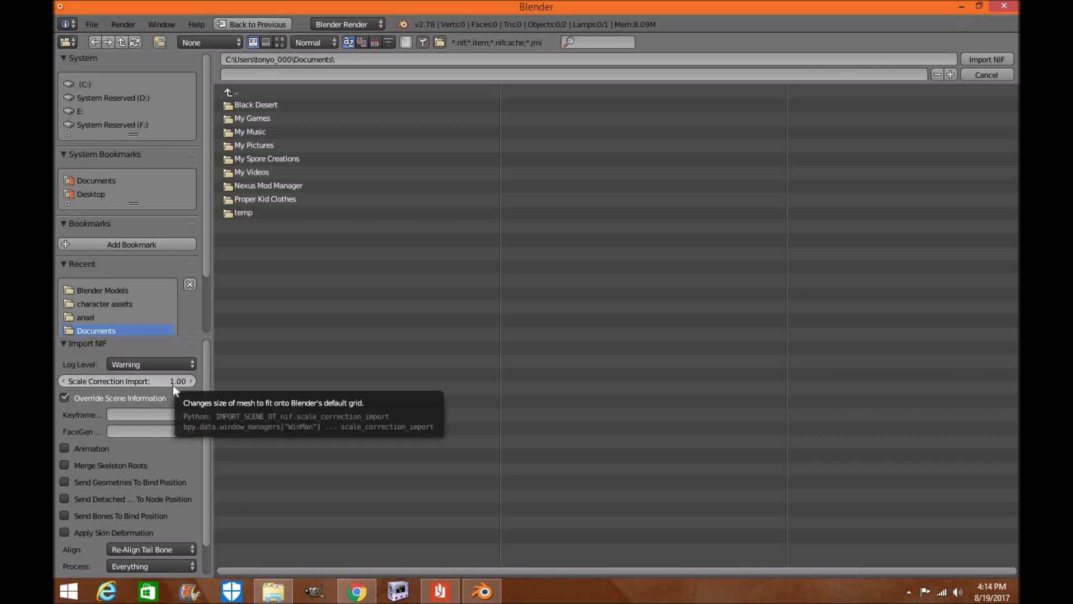
pyautogui.click(243, 91)
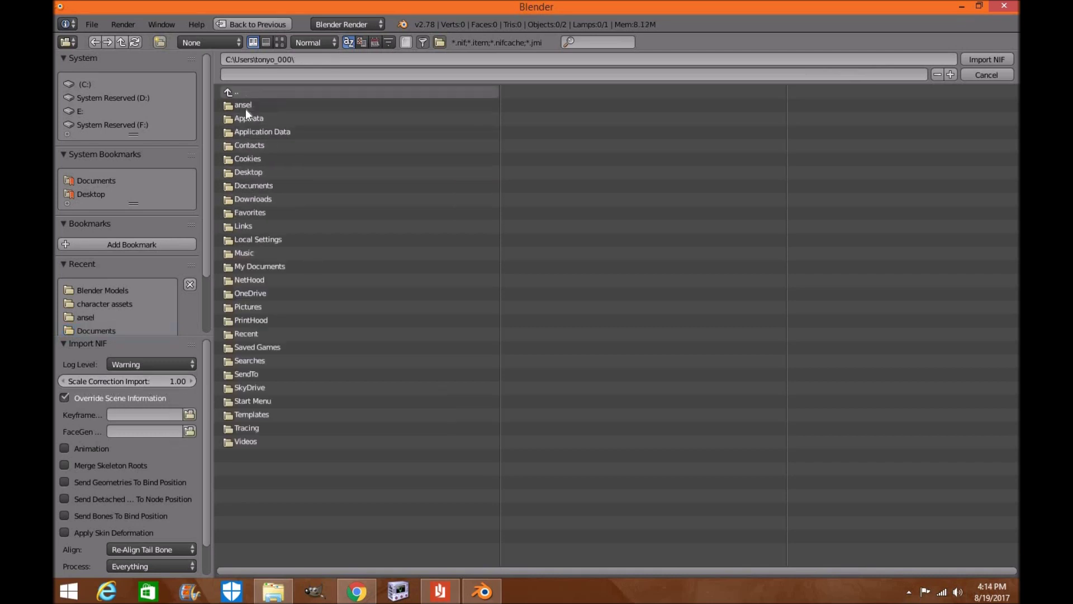
pyautogui.click(246, 118)
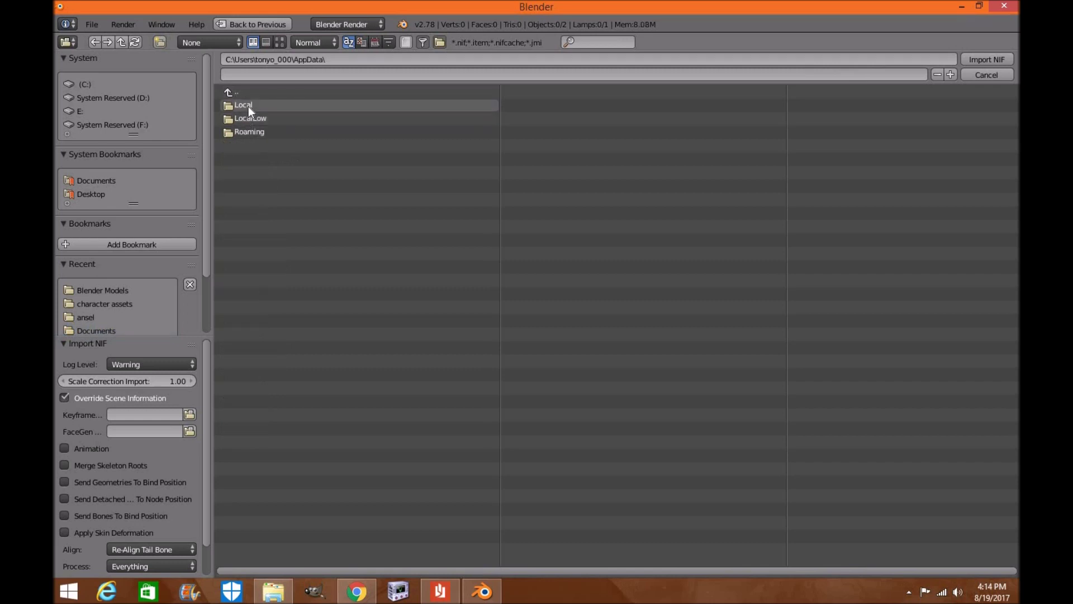
pyautogui.click(248, 106)
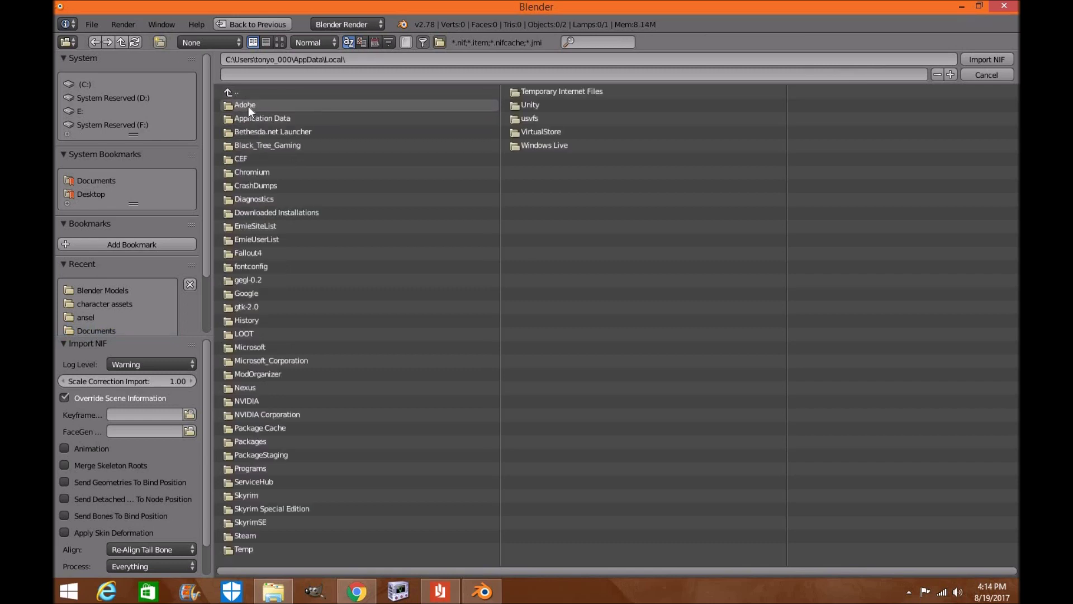
pyautogui.click(246, 520)
pyautogui.click(291, 107)
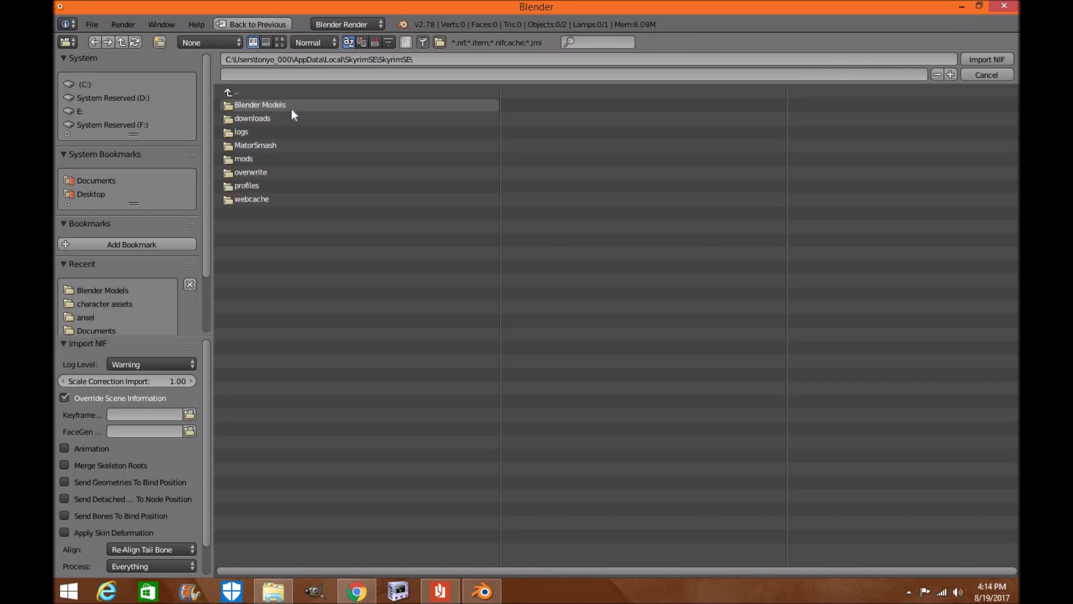
pyautogui.click(292, 106)
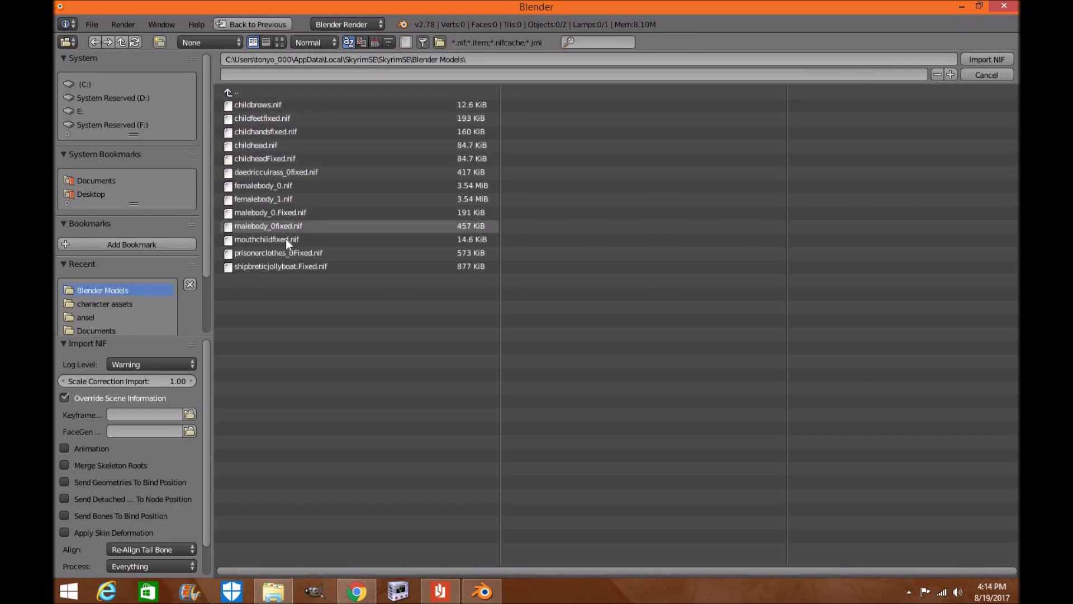
pyautogui.click(288, 254)
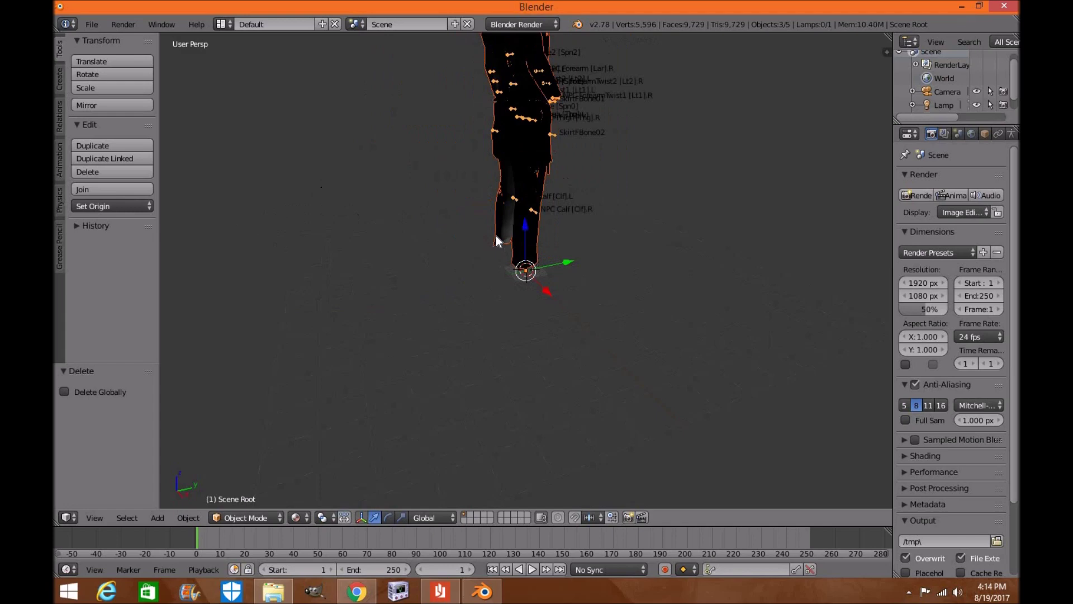
# Try moving a part of the character, cancel the move, then delete the malebody_0 mesh
pyautogui.rightClick(495, 236)
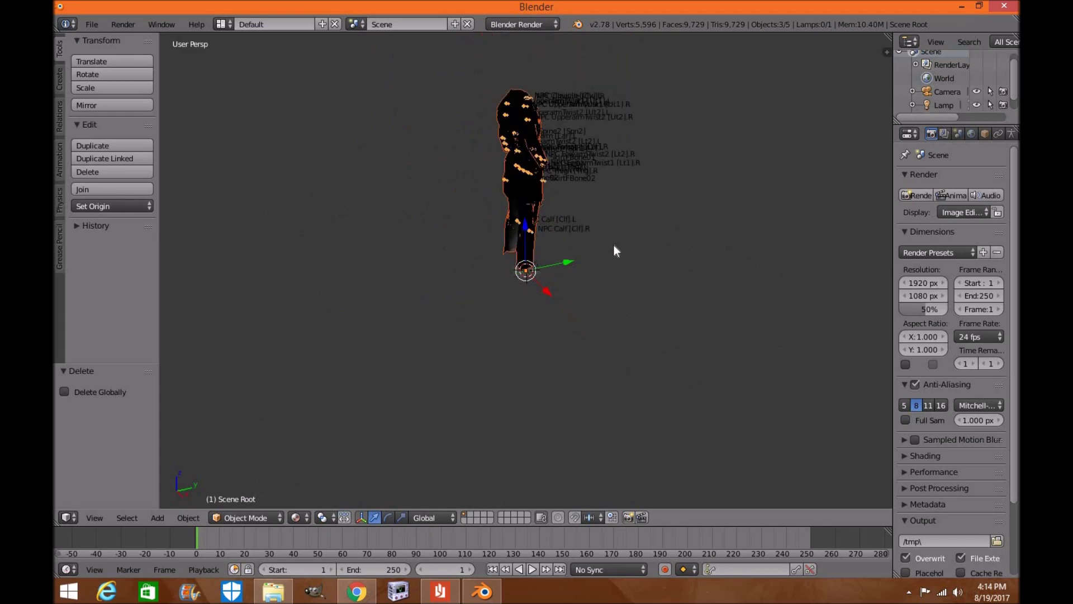
pyautogui.press('g')
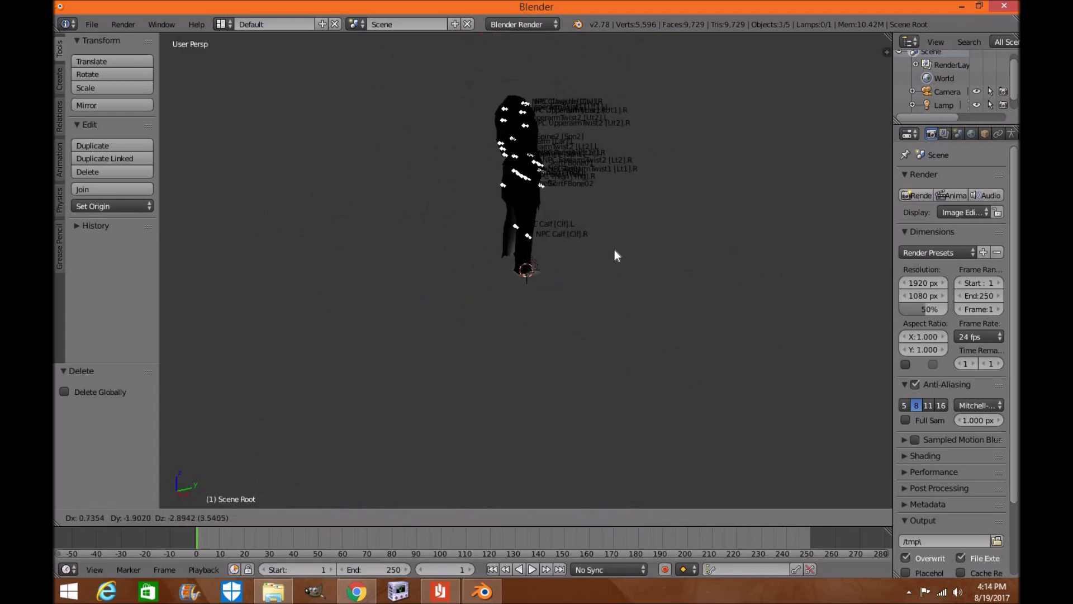
pyautogui.rightClick(609, 255)
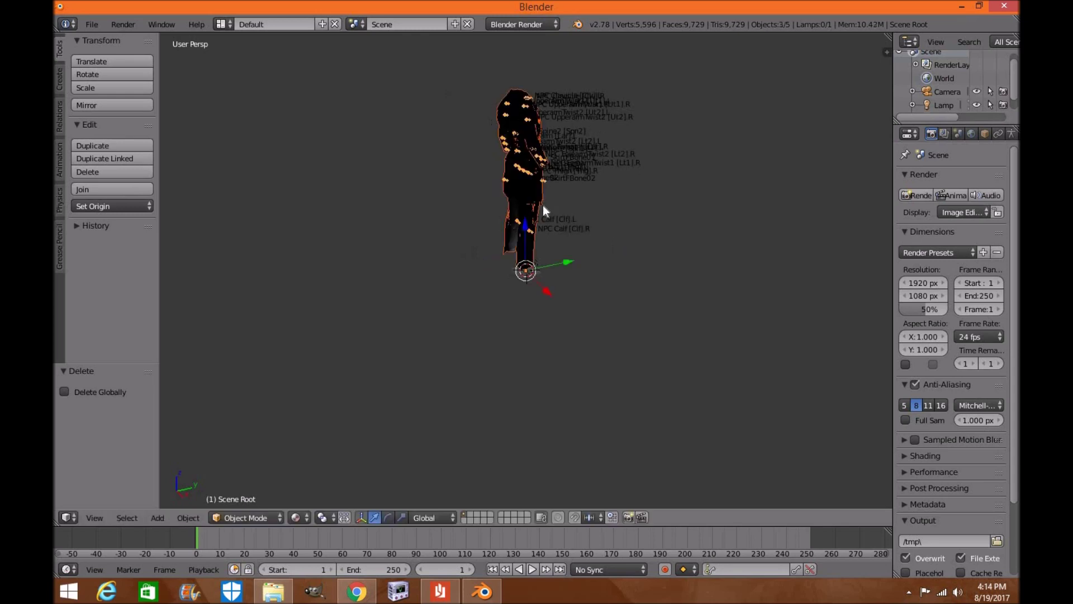
pyautogui.rightClick(529, 196)
pyautogui.press('x')
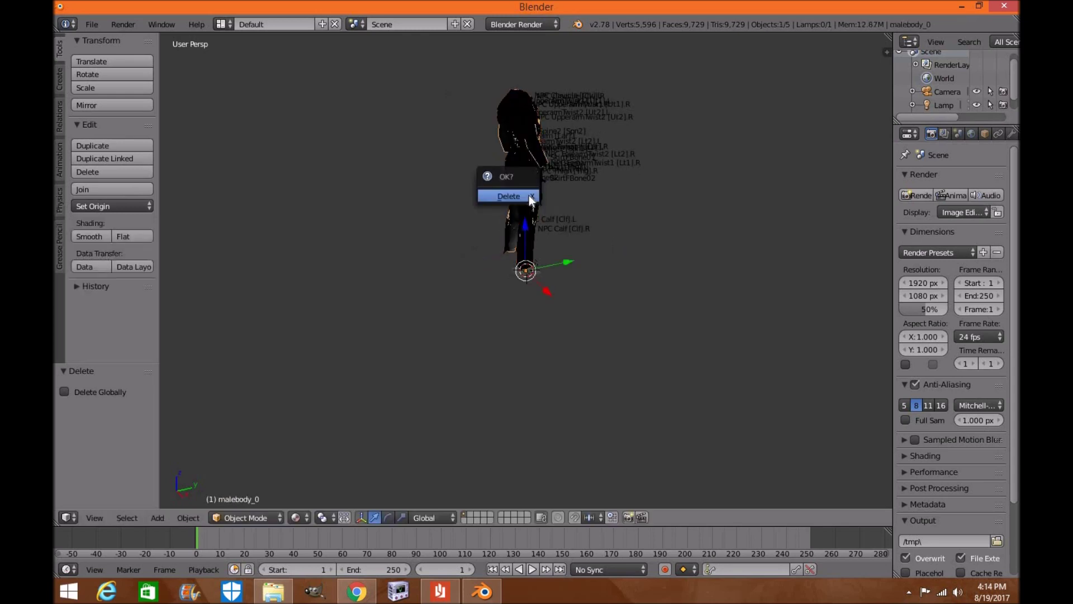
pyautogui.click(521, 197)
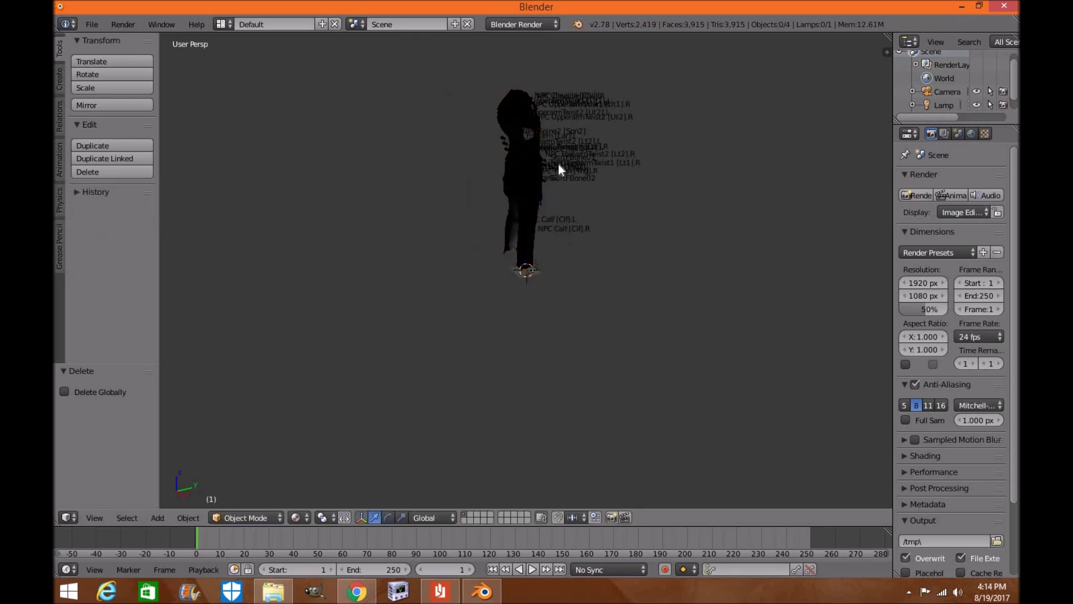
# Delete the clothes object and the Scene Root skeleton, leaving only camera and lamp
pyautogui.rightClick(517, 182)
pyautogui.press('x')
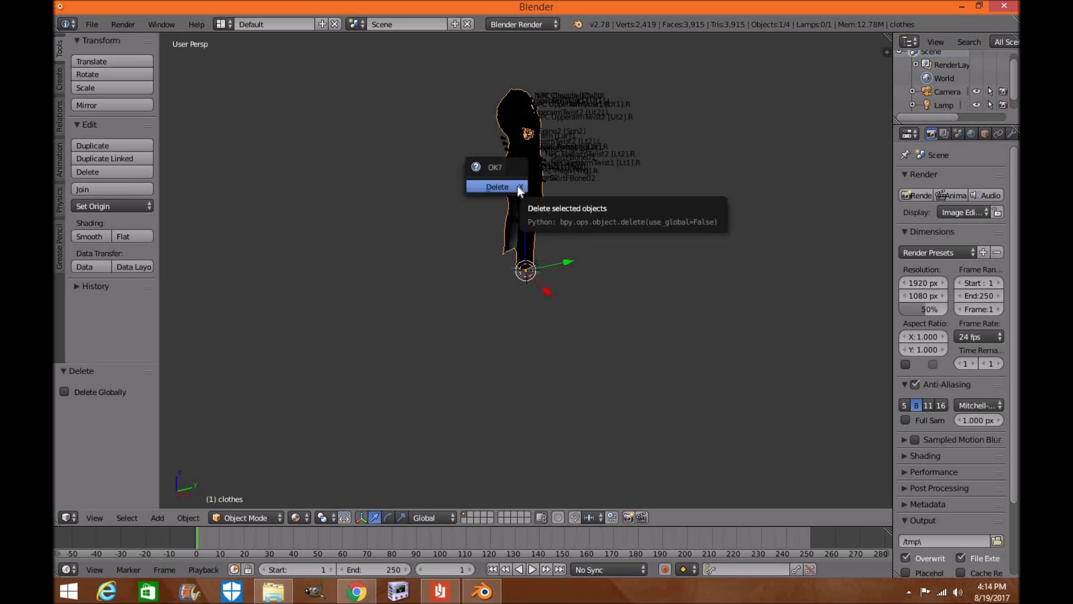
pyautogui.click(517, 186)
pyautogui.rightClick(534, 175)
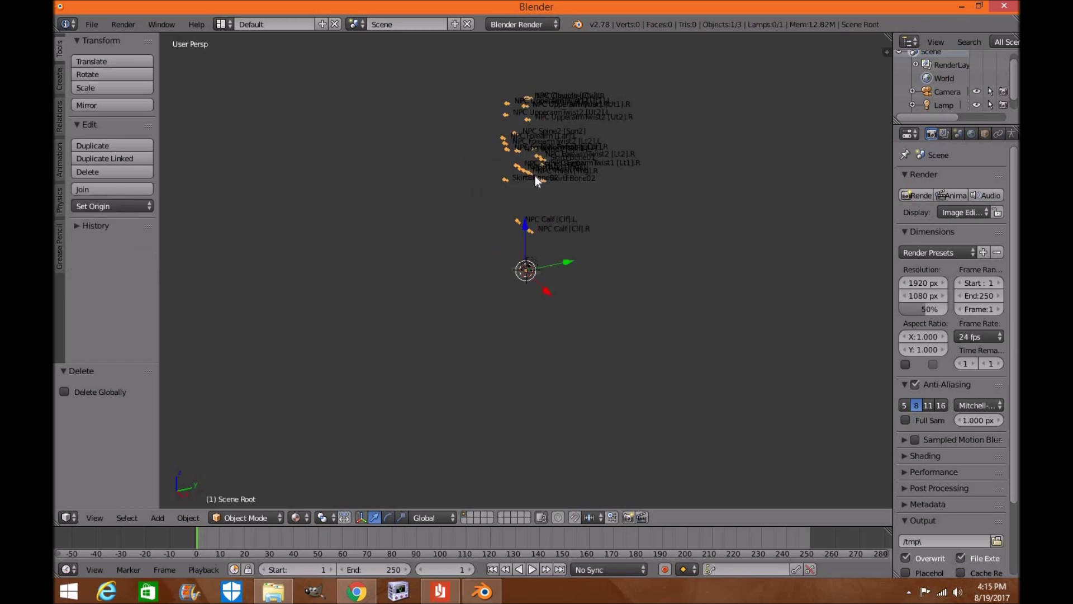
pyautogui.press('x')
pyautogui.click(527, 176)
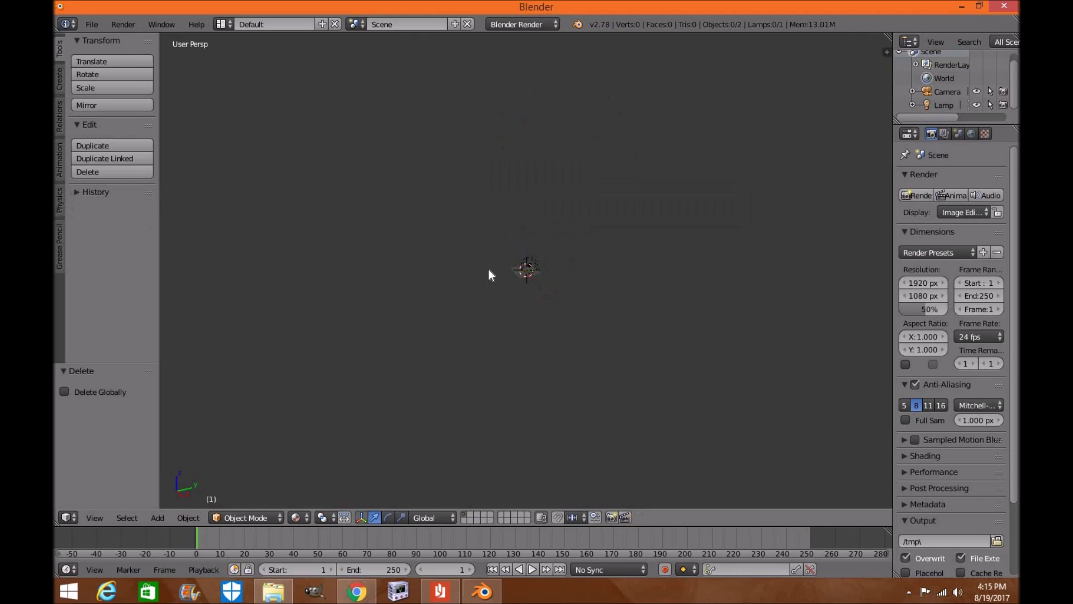
pyautogui.scroll(-10, 489, 269)
# Import prisonerclothes_0Fixed.nif as NetImmerse/Gamebryo with Scale Correction Import set to 0.05
pyautogui.scroll(3, 320, 160)
pyautogui.click(92, 24)
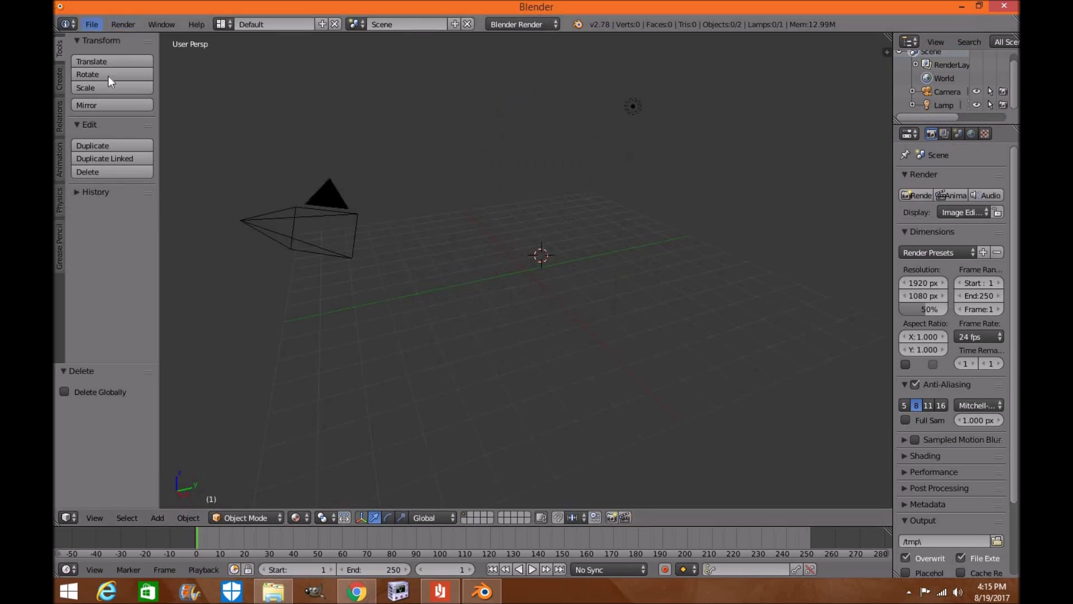
pyautogui.moveTo(159, 272)
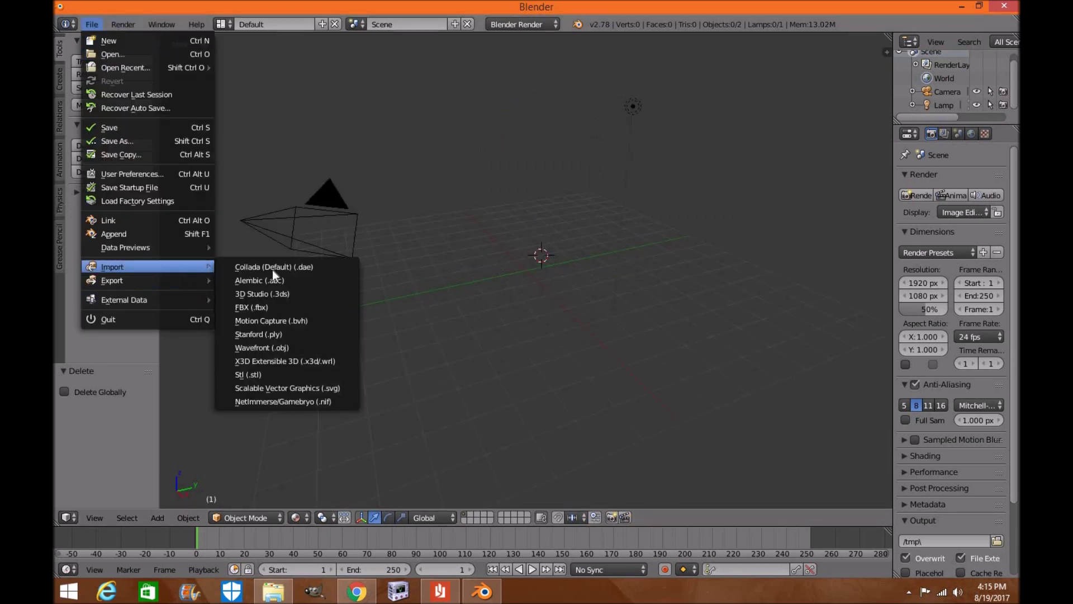
pyautogui.click(286, 402)
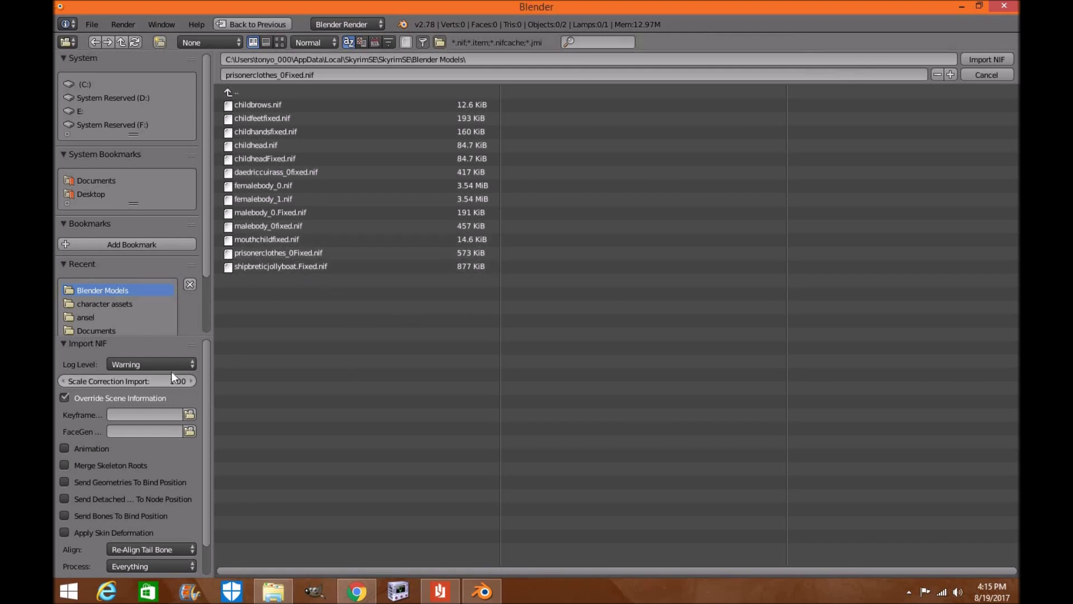
pyautogui.click(155, 378)
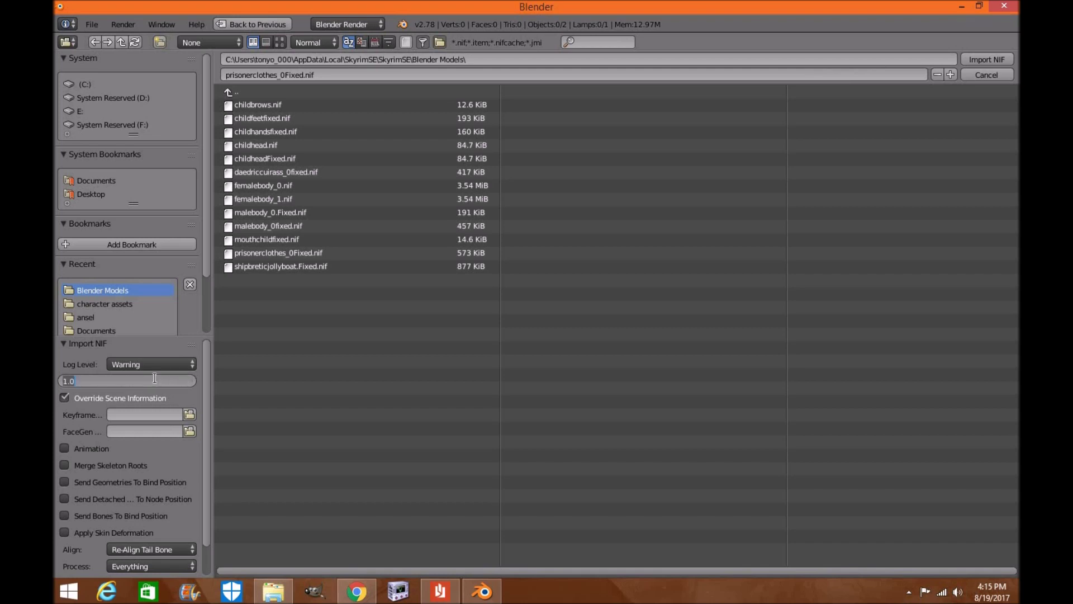
pyautogui.press('BackSpace')
pyautogui.write('.05')
pyautogui.press('Return')
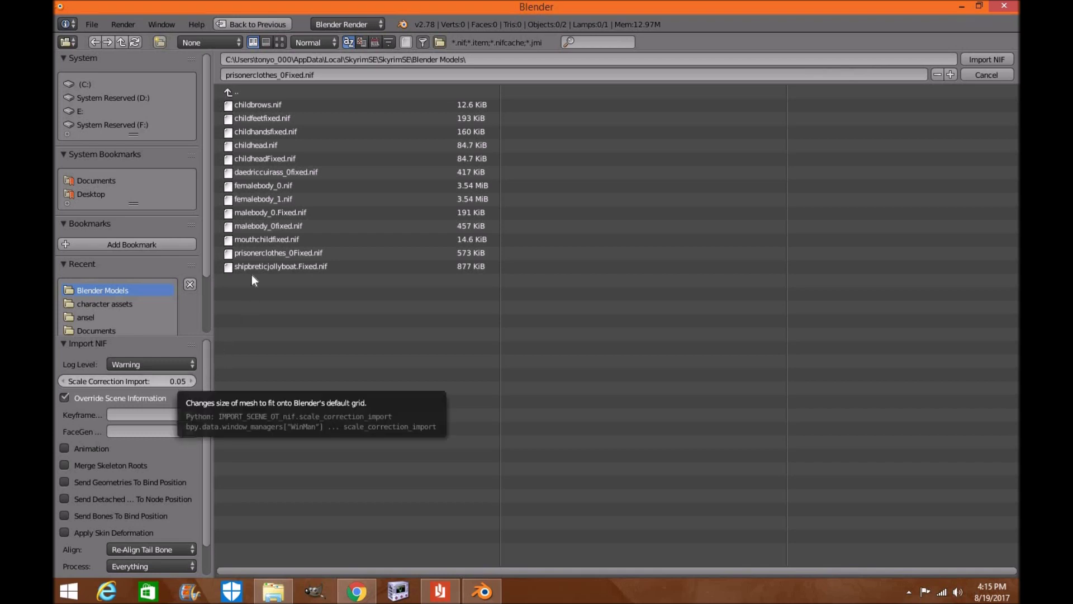
pyautogui.click(256, 253)
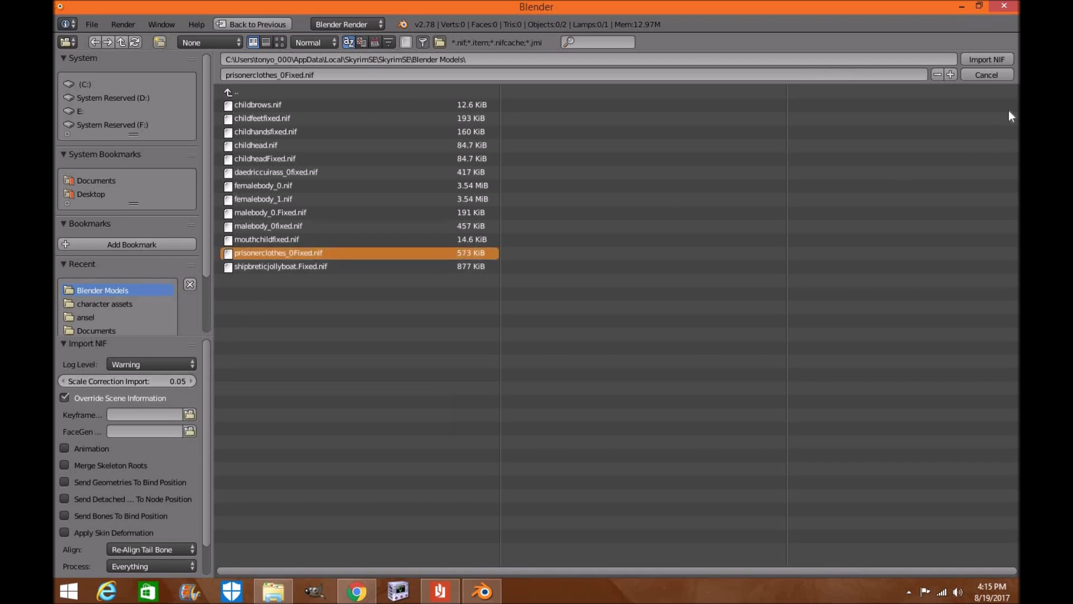
pyautogui.click(1000, 59)
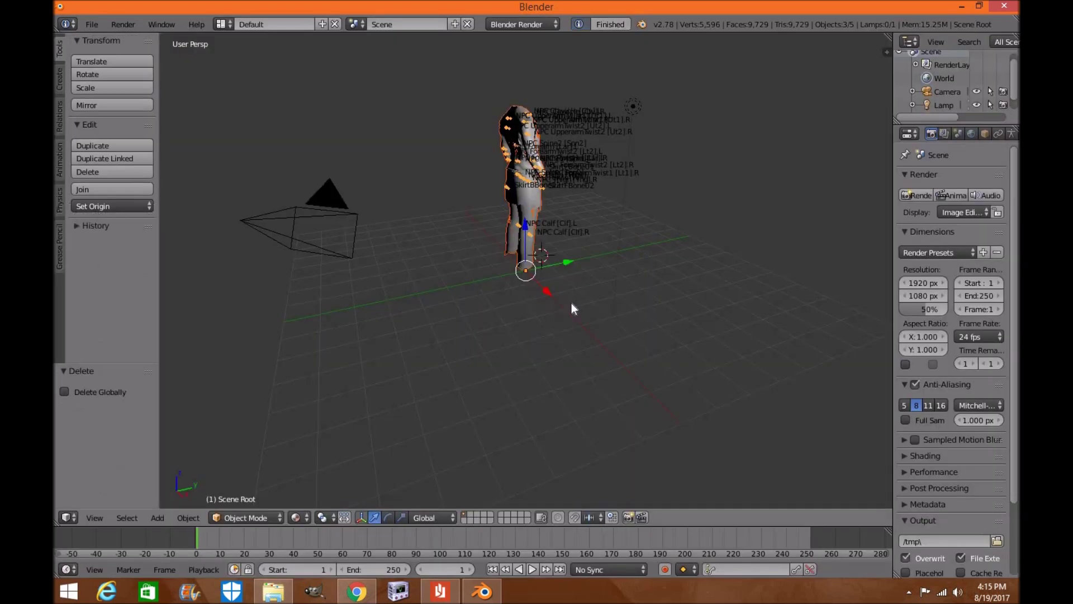
# Orbit and zoom to inspect the re-imported prisoner figure and skeleton, then select the camera
pyautogui.scroll(3, 581, 306)
pyautogui.scroll(-3, 614, 307)
pyautogui.moveTo(658, 304); pyautogui.dragTo(337, 251, button='middle')
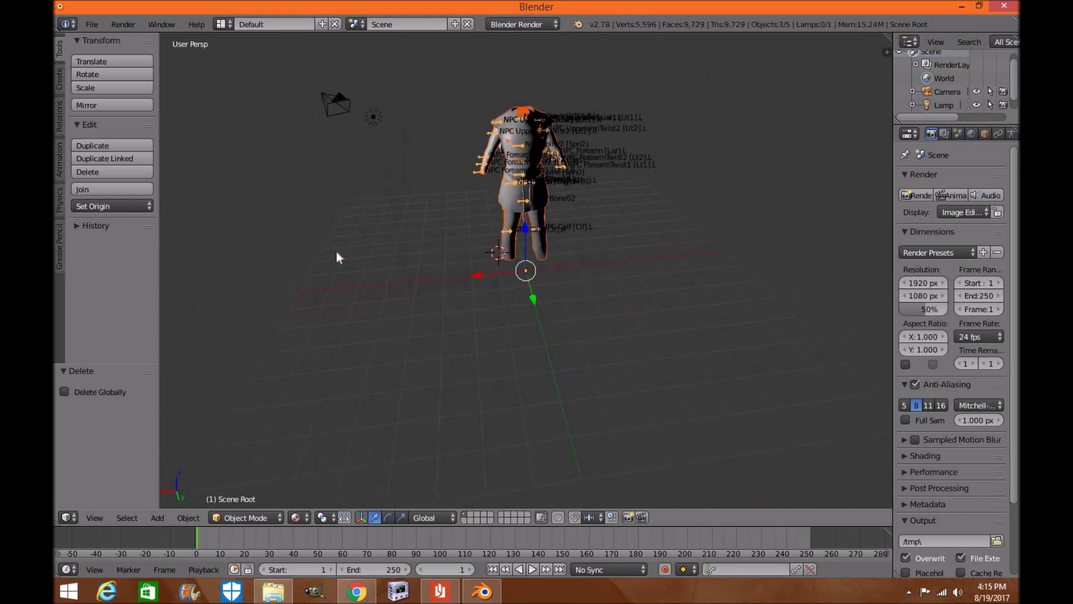
pyautogui.scroll(2, 515, 213)
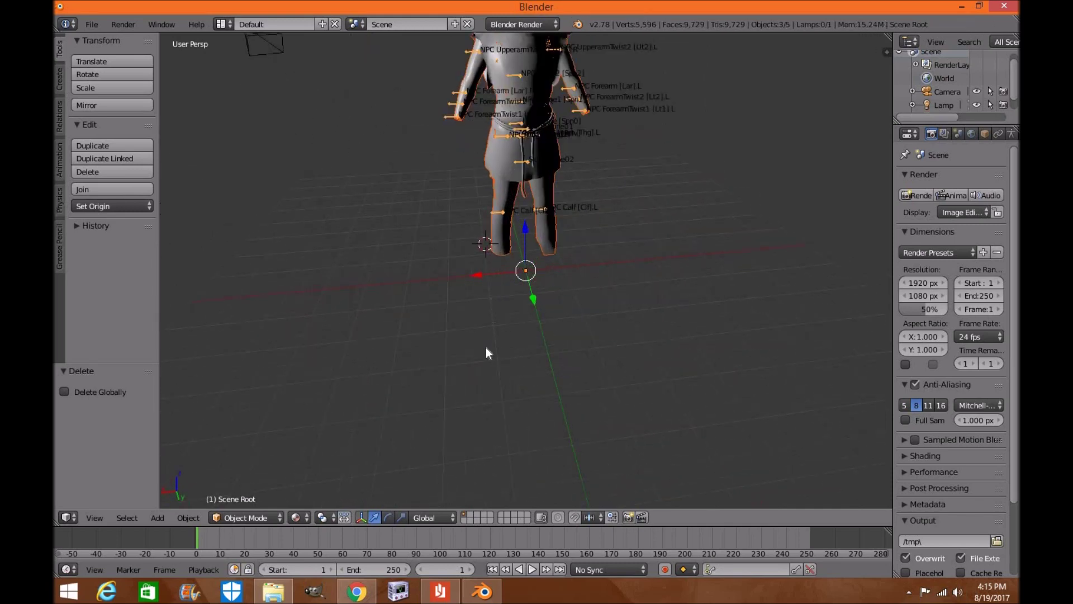
pyautogui.moveTo(485, 347); pyautogui.dragTo(664, 260, button='middle')
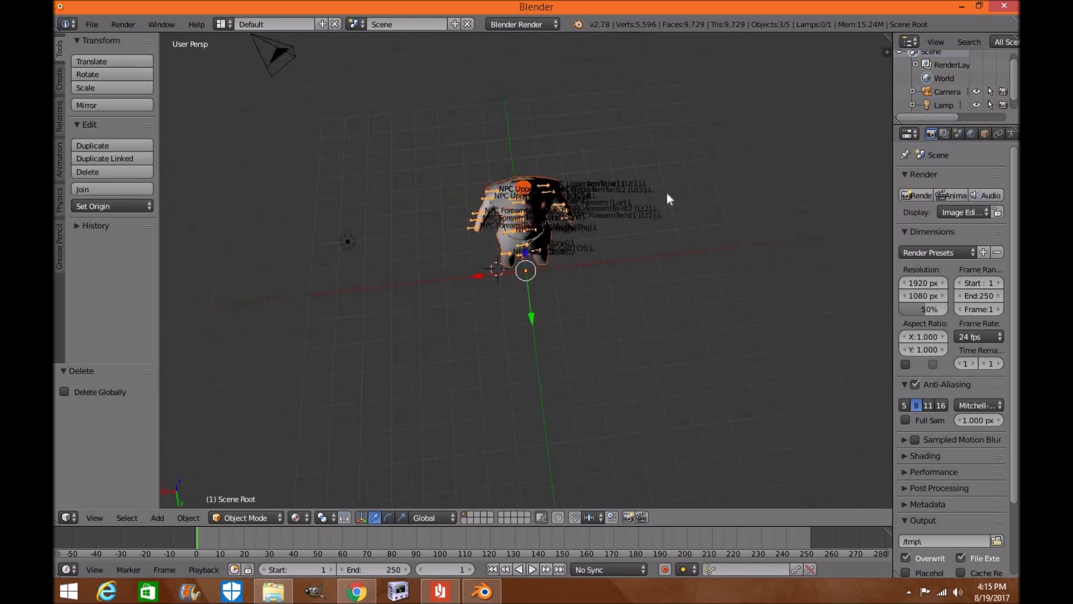
pyautogui.moveTo(667, 194); pyautogui.dragTo(599, 57, button='middle')
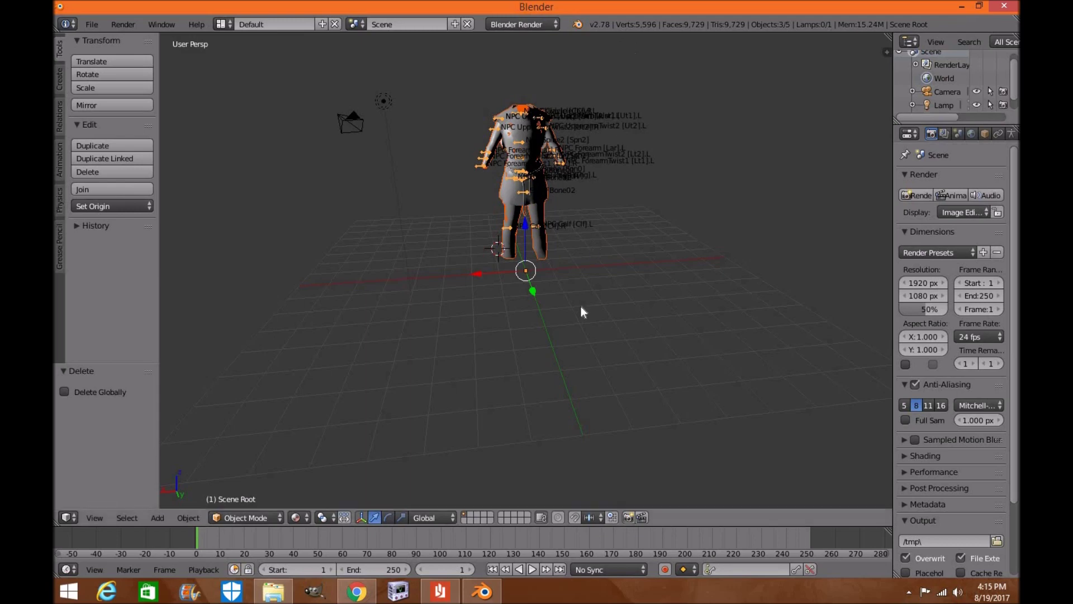
pyautogui.moveTo(410, 304); pyautogui.dragTo(225, 122, button='middle')
pyautogui.rightClick(237, 129)
# Move the camera so it sits directly in front of the clothed figure
pyautogui.click(239, 132)
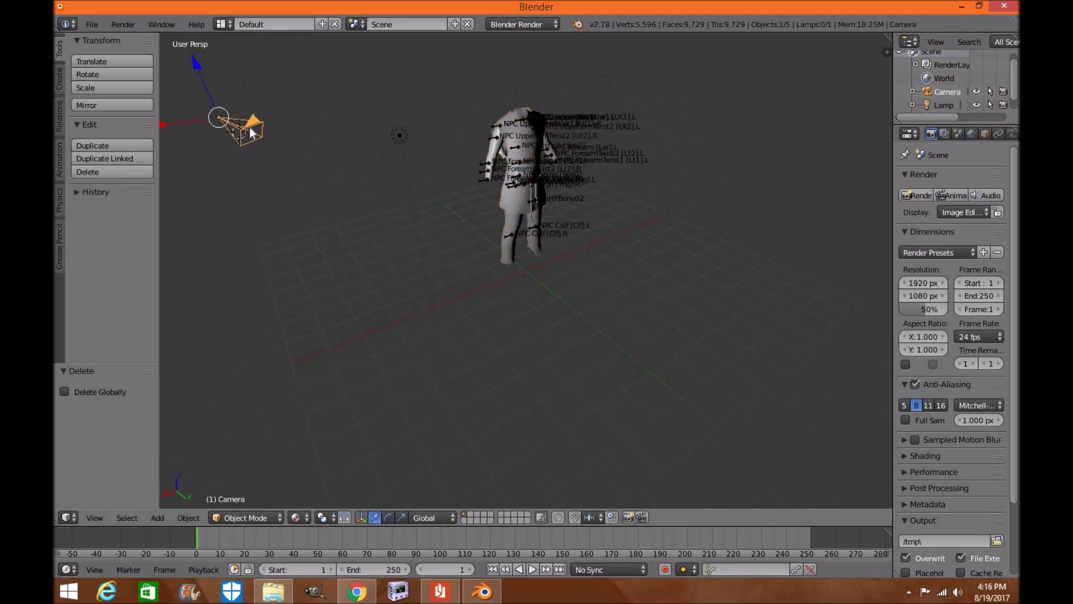
pyautogui.press('g')
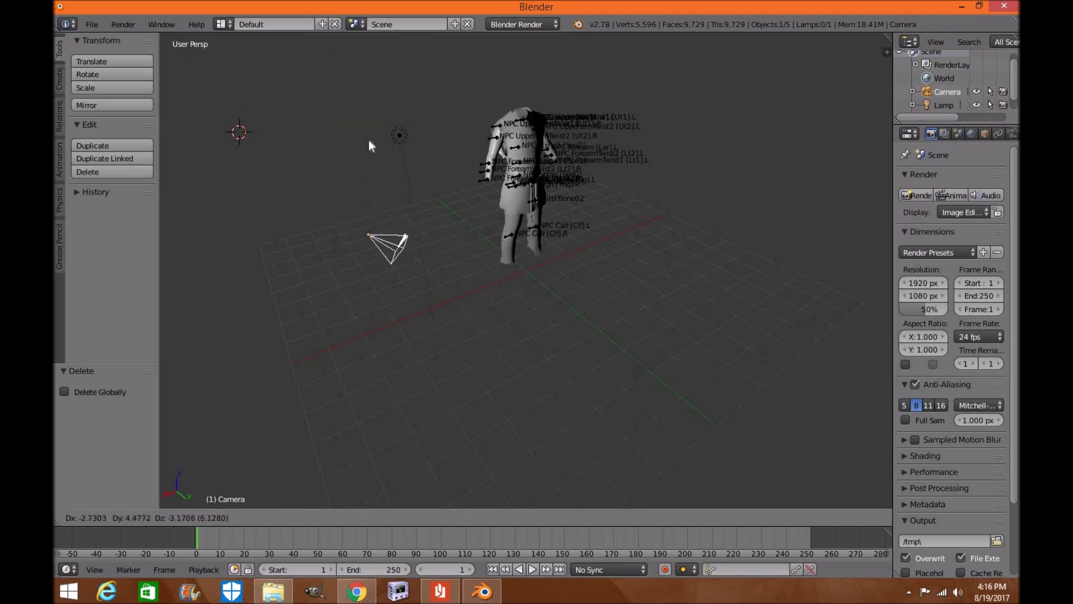
pyautogui.click(364, 162)
pyautogui.press('g')
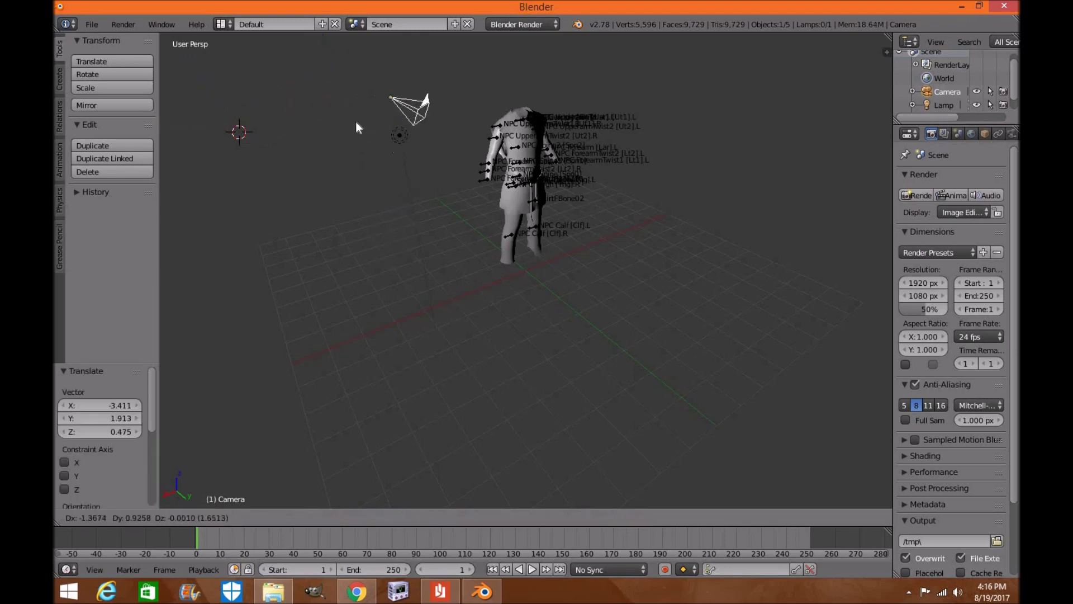
pyautogui.click(330, 120)
pyautogui.moveTo(341, 181); pyautogui.dragTo(488, 331, button='middle')
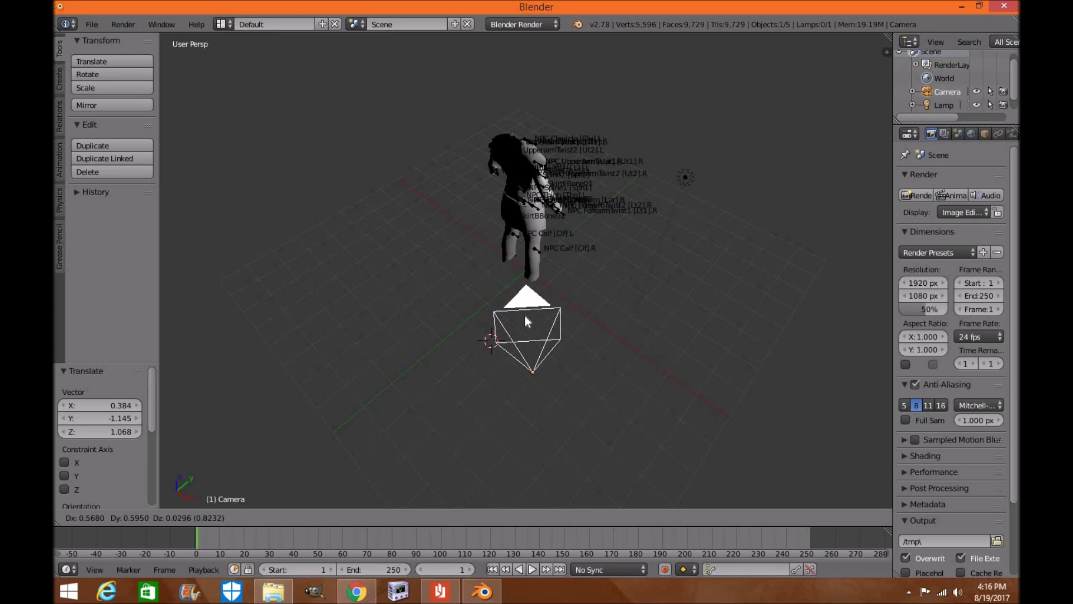
pyautogui.click(525, 323)
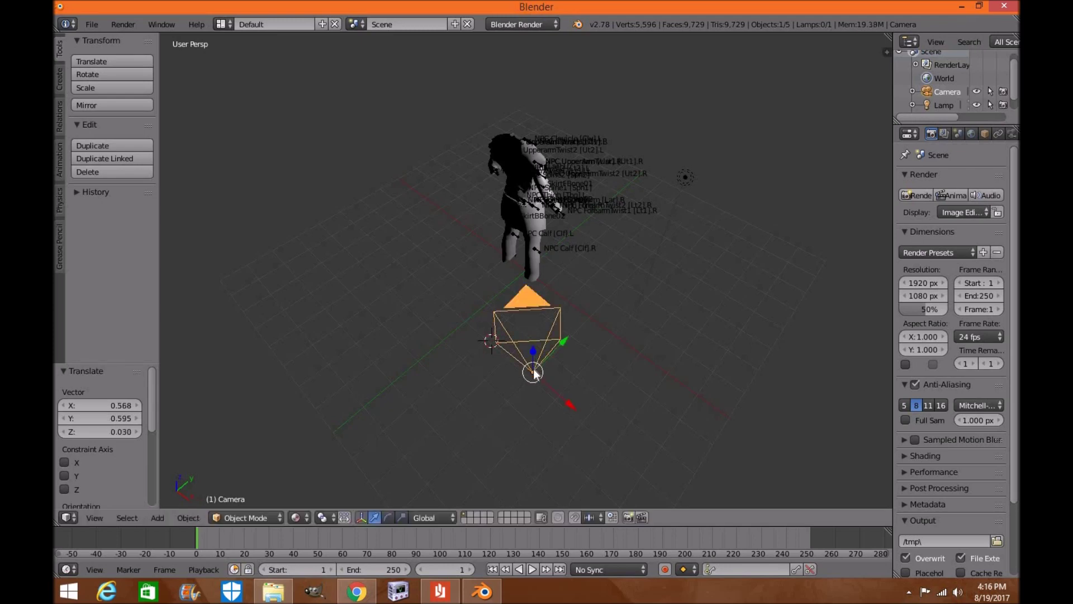
# Lower the camera along the Z axis and render a test image with F12
pyautogui.press('g')
pyautogui.press('z')
pyautogui.click(535, 395)
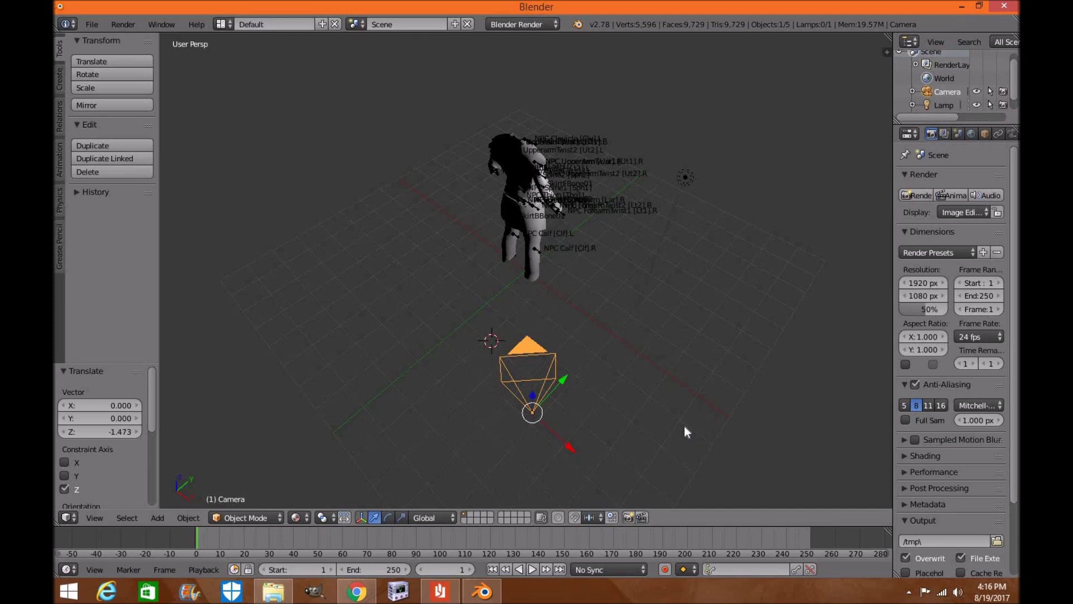
pyautogui.press('F12')
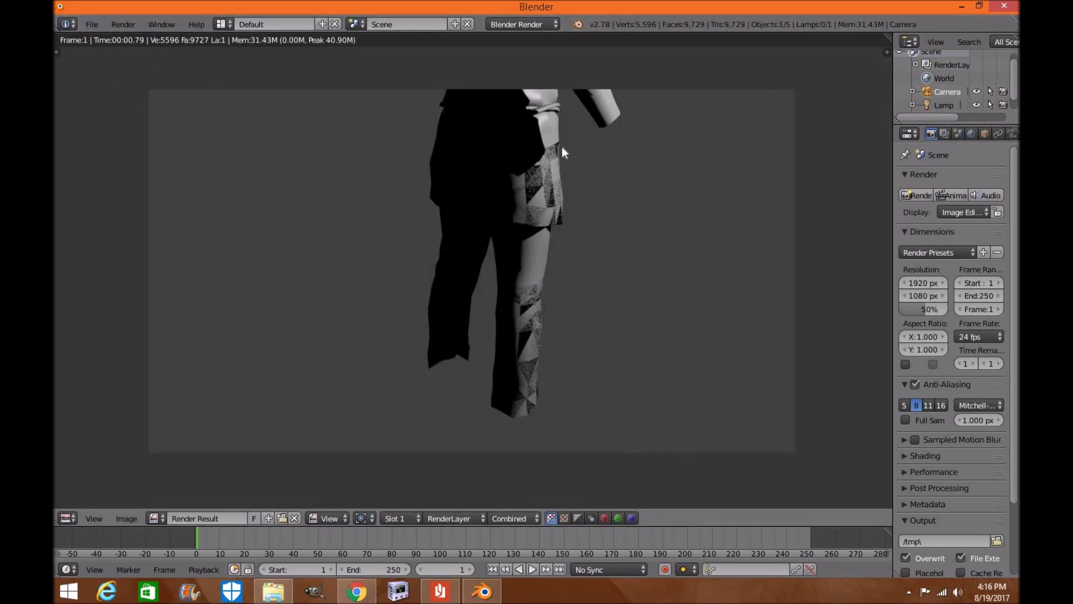
# Inspect the test render by zooming and toggling the N sidebar, then switch to the NifTools PDF
pyautogui.scroll(-3, 634, 374)
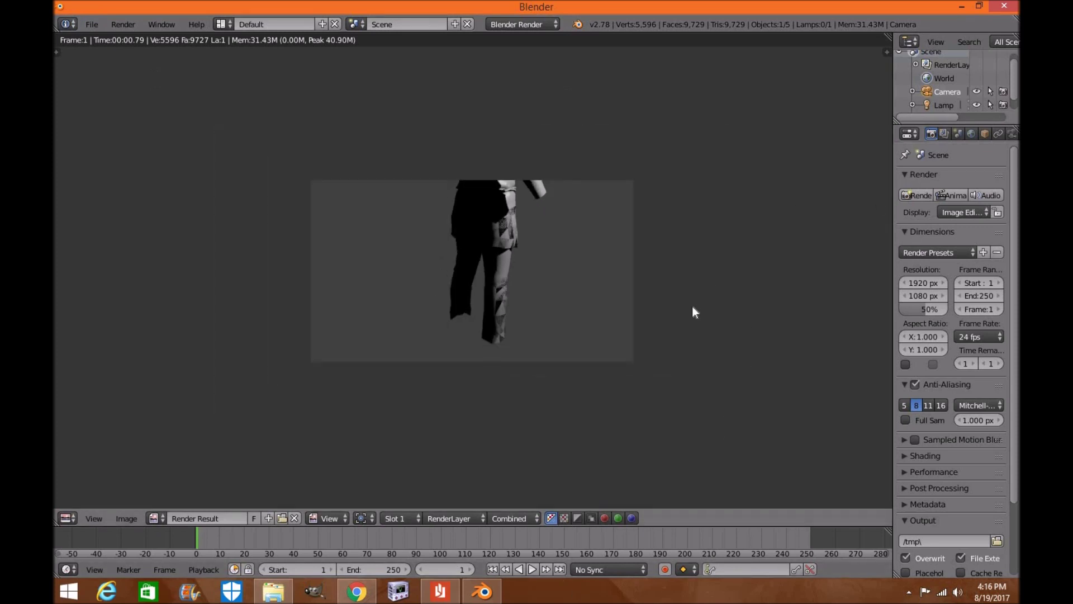
pyautogui.scroll(3, 692, 306)
pyautogui.scroll(-1, 692, 306)
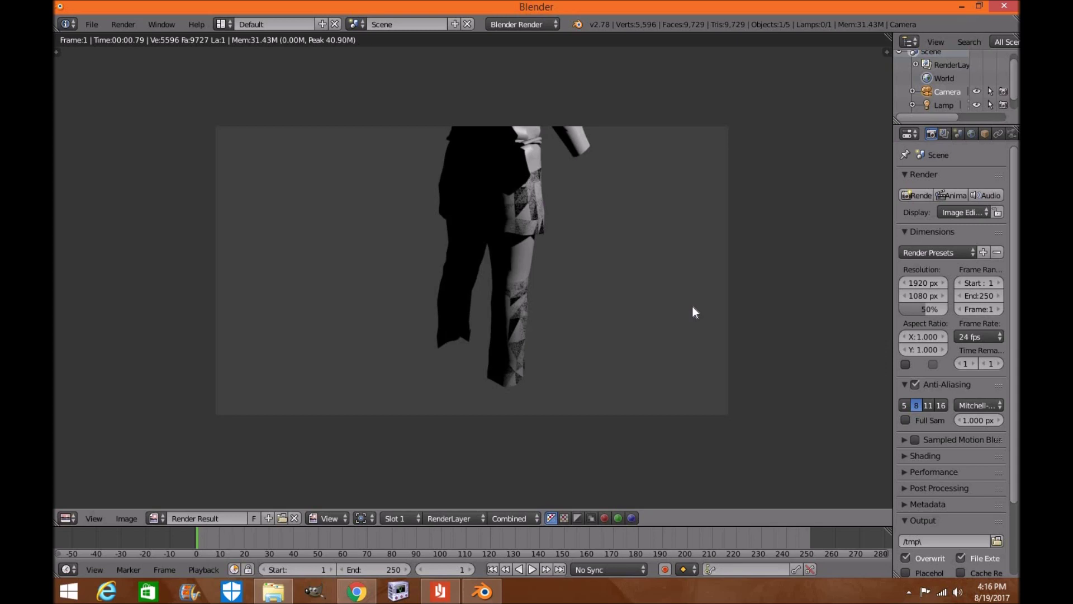
pyautogui.press('n')
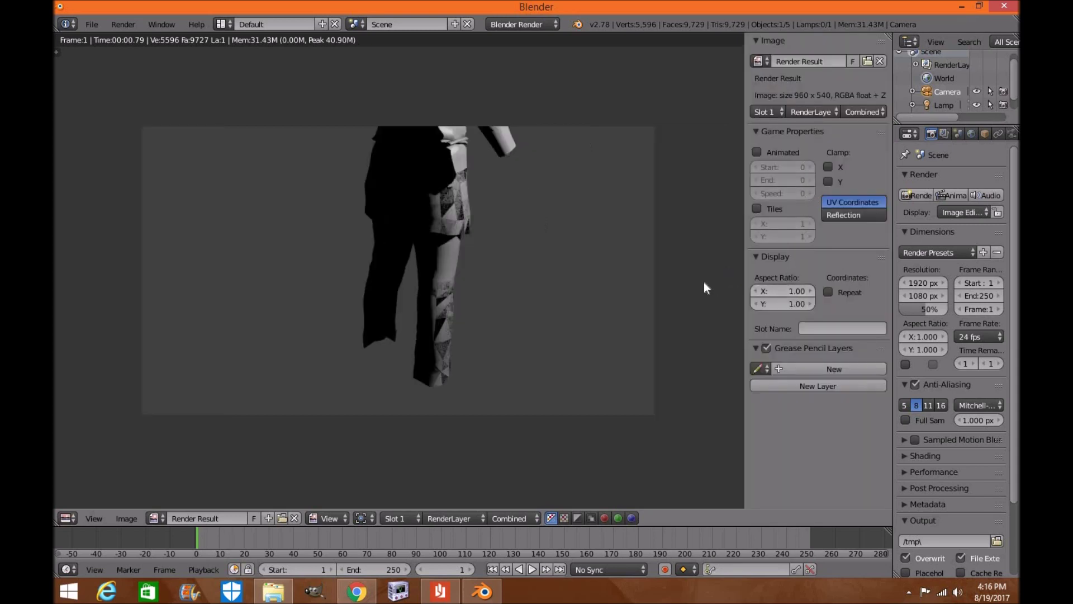
pyautogui.press('n')
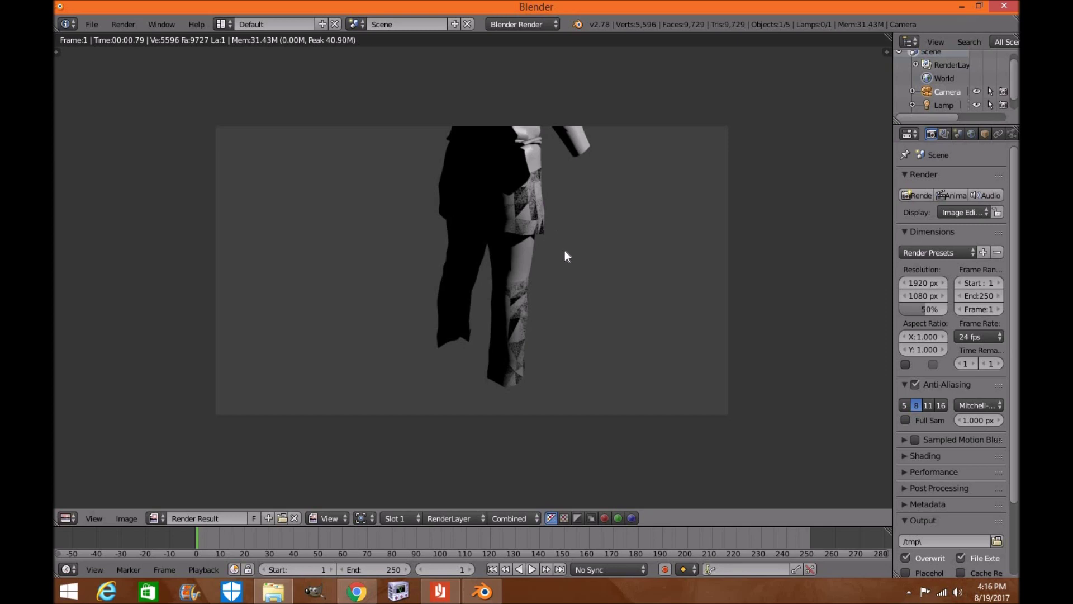
pyautogui.scroll(-1, 598, 274)
pyautogui.scroll(2, 597, 280)
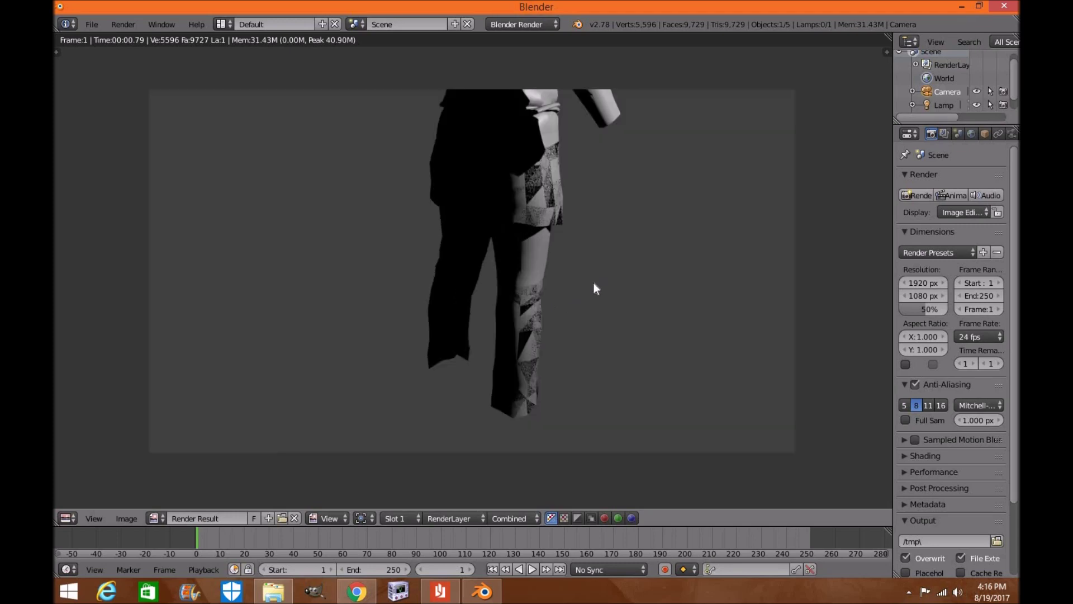
pyautogui.click(440, 590)
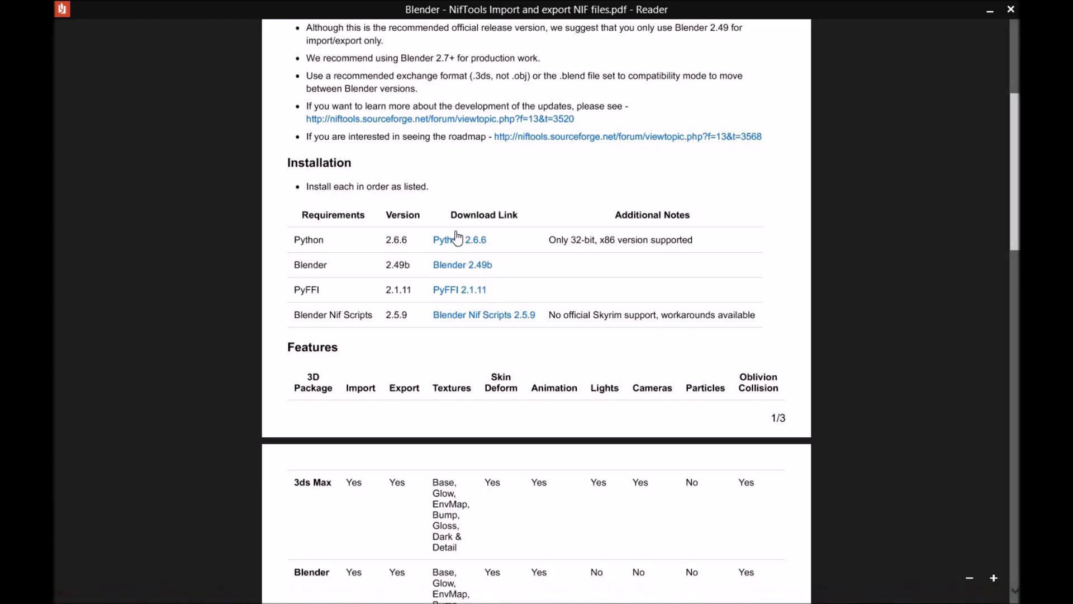
# Scroll the NifTools PDF to the Installation requirements table listing Python 2.6.6 and PyFFI 2.1.11
pyautogui.scroll(5, 456, 236)
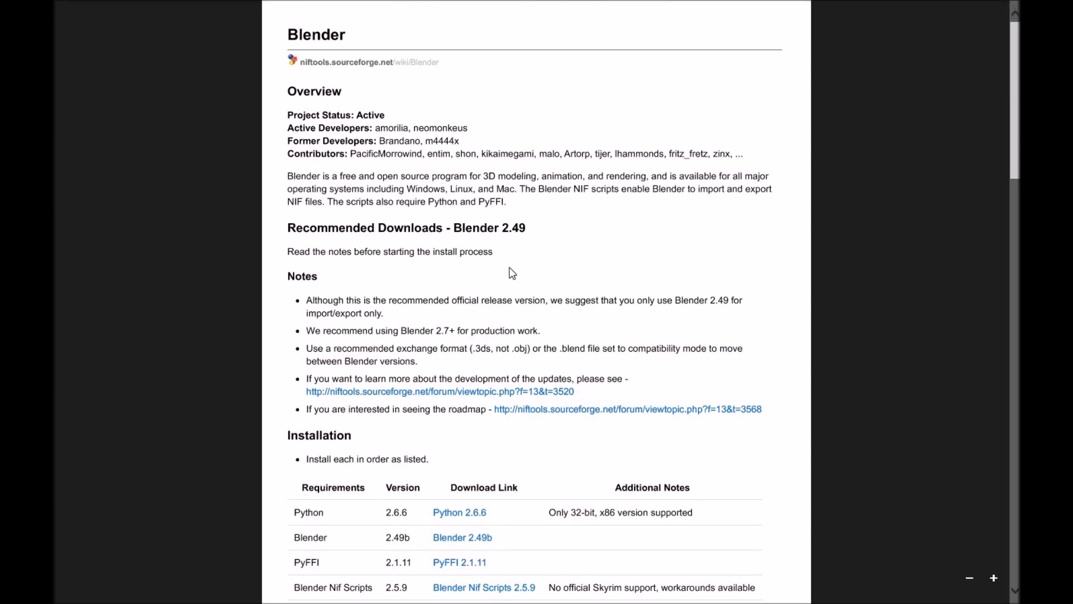
pyautogui.scroll(-3, 491, 399)
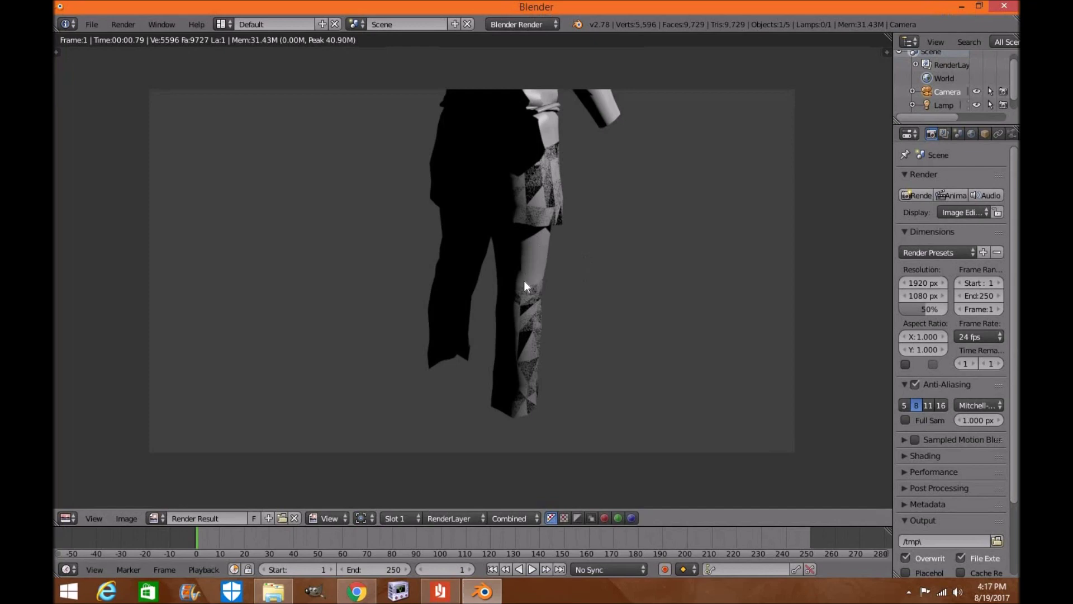
# Zoom the render result, then use the File menu to open the scene with the rigged malebody_0.01
pyautogui.scroll(-3, 524, 280)
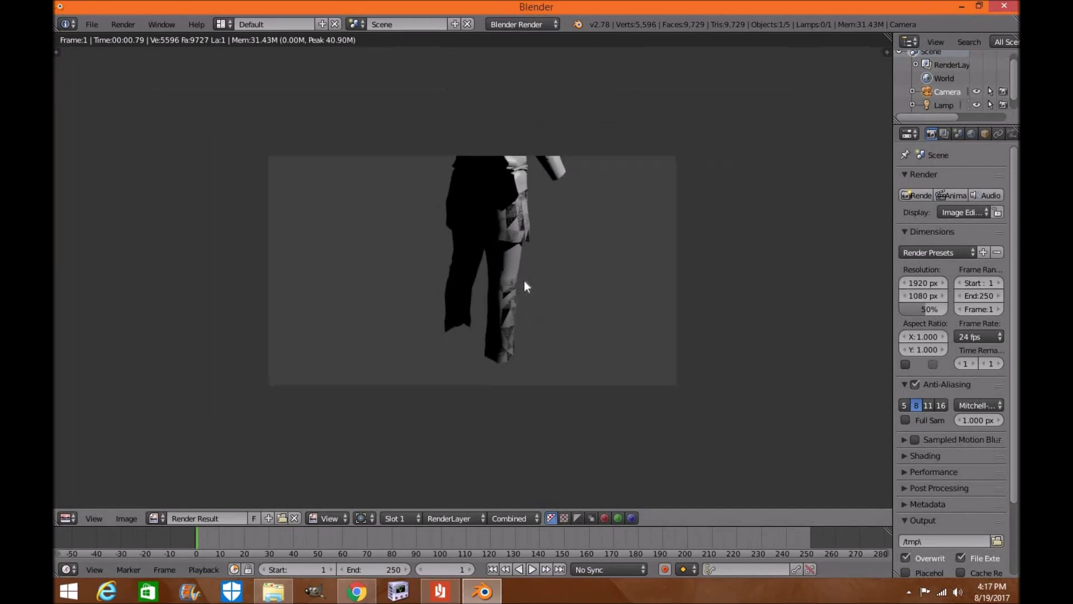
pyautogui.scroll(2, 431, 210)
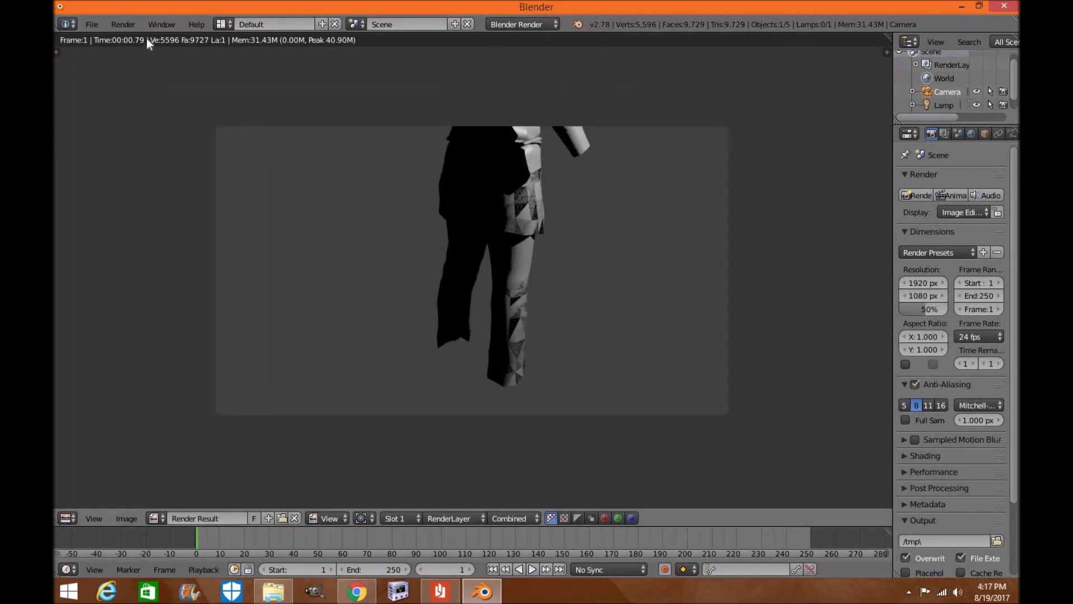
pyautogui.click(91, 26)
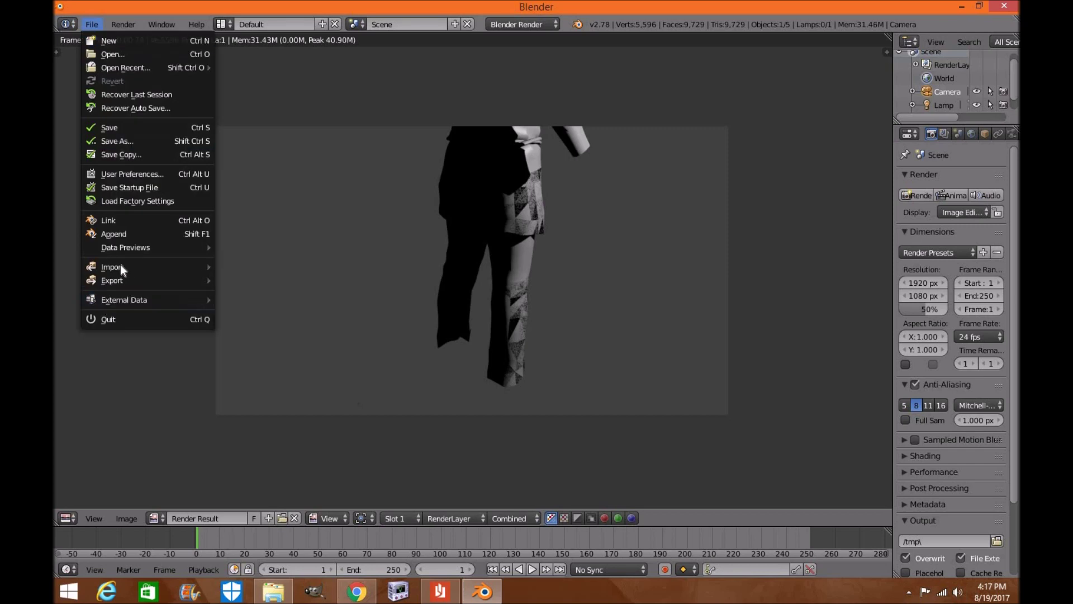
pyautogui.moveTo(120, 263)
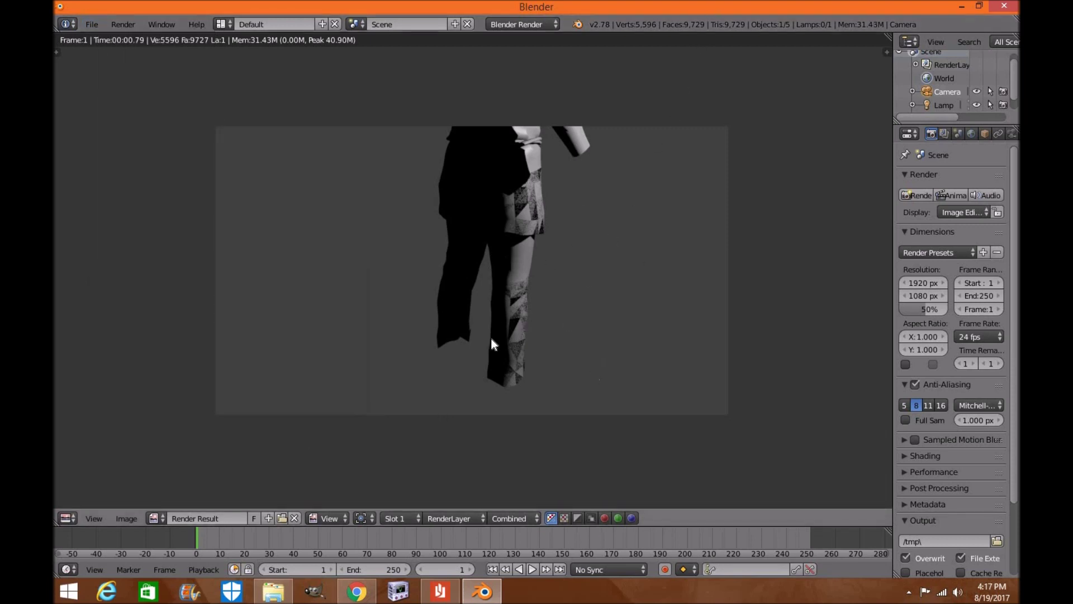
pyautogui.scroll(-2, 497, 337)
pyautogui.scroll(3, 522, 330)
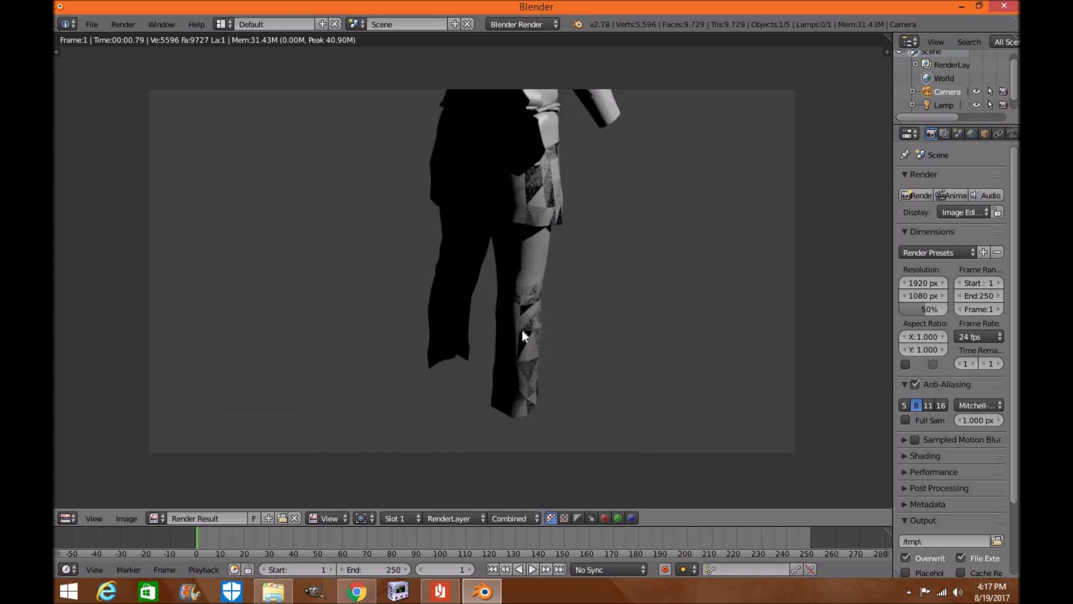
pyautogui.scroll(-3, 522, 330)
pyautogui.scroll(3, 522, 331)
pyautogui.scroll(-1, 522, 331)
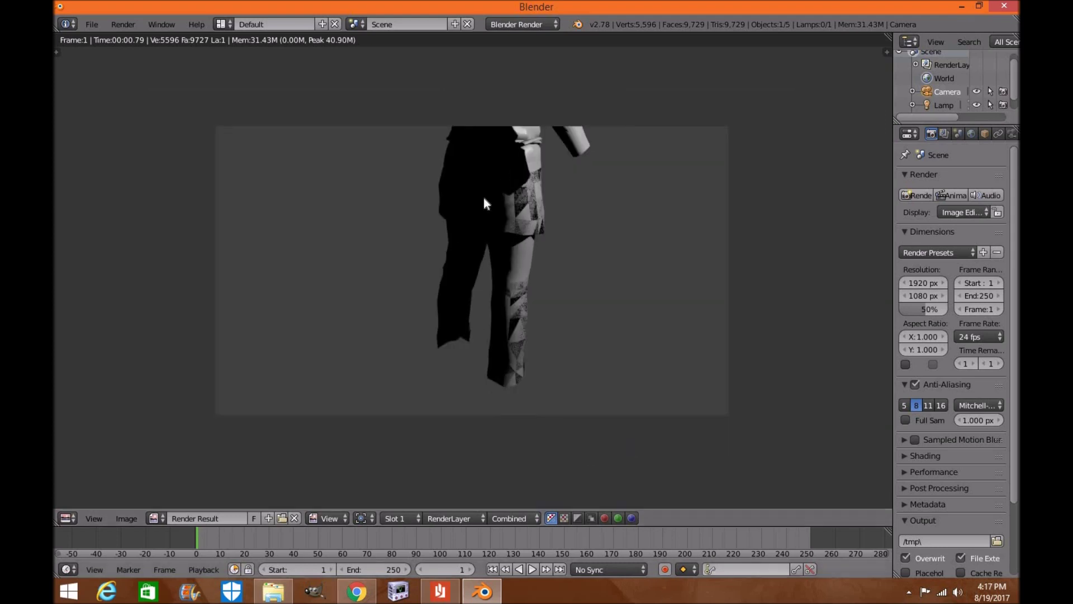
pyautogui.scroll(1, 548, 249)
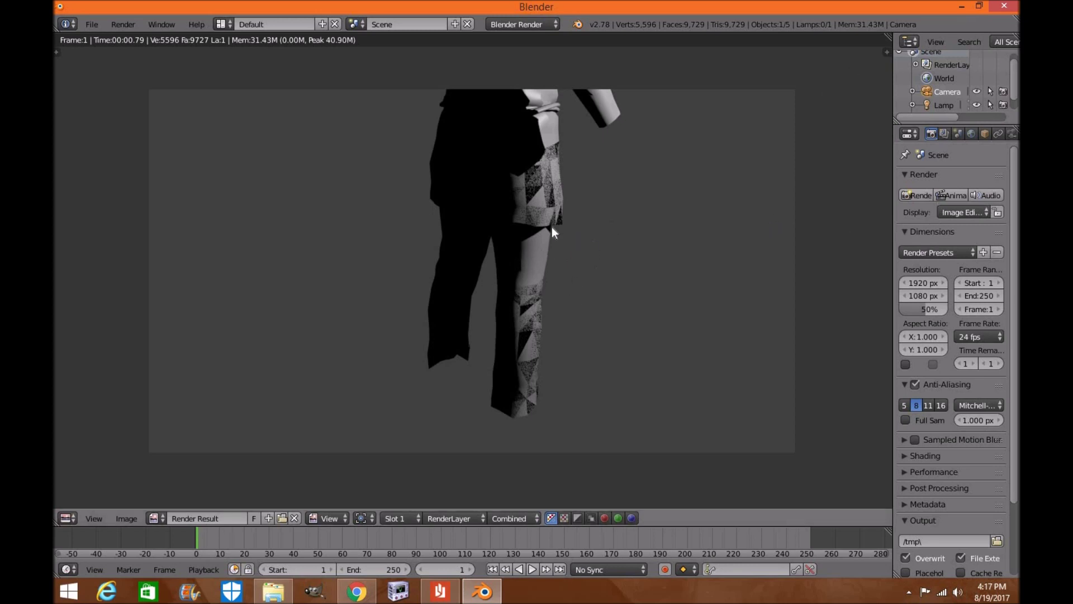
pyautogui.scroll(-1, 552, 227)
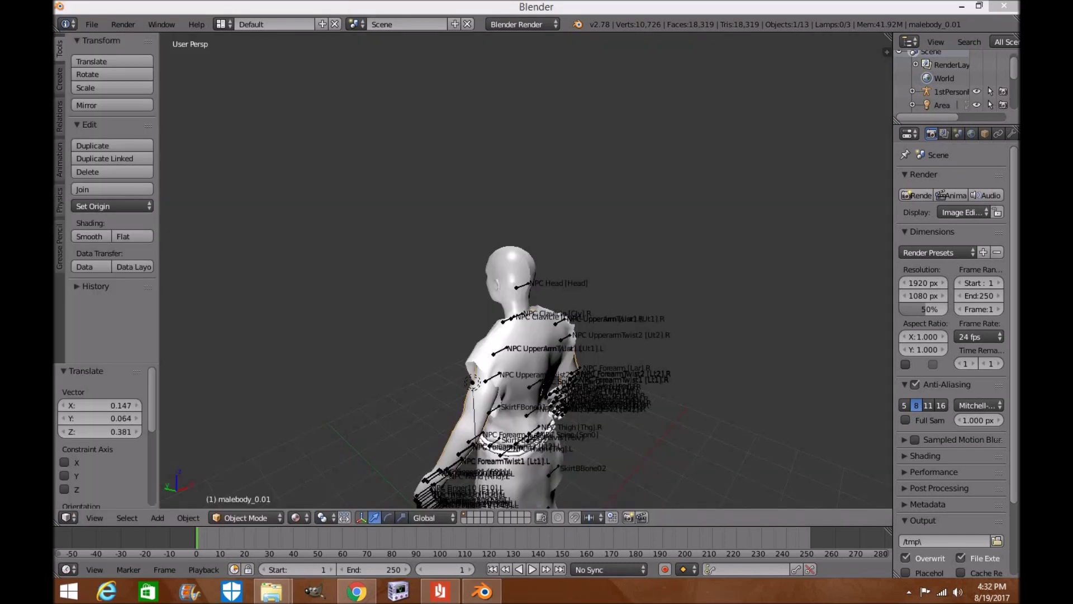
pyautogui.moveTo(582, 294); pyautogui.dragTo(697, 389, button='middle')
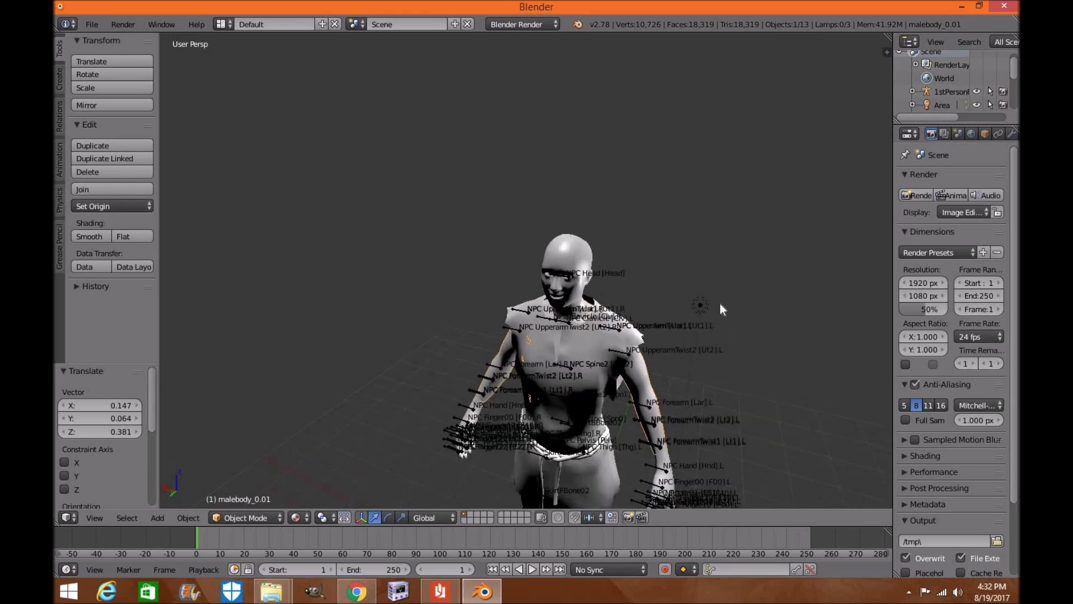
pyautogui.moveTo(719, 305); pyautogui.dragTo(591, 306, button='middle')
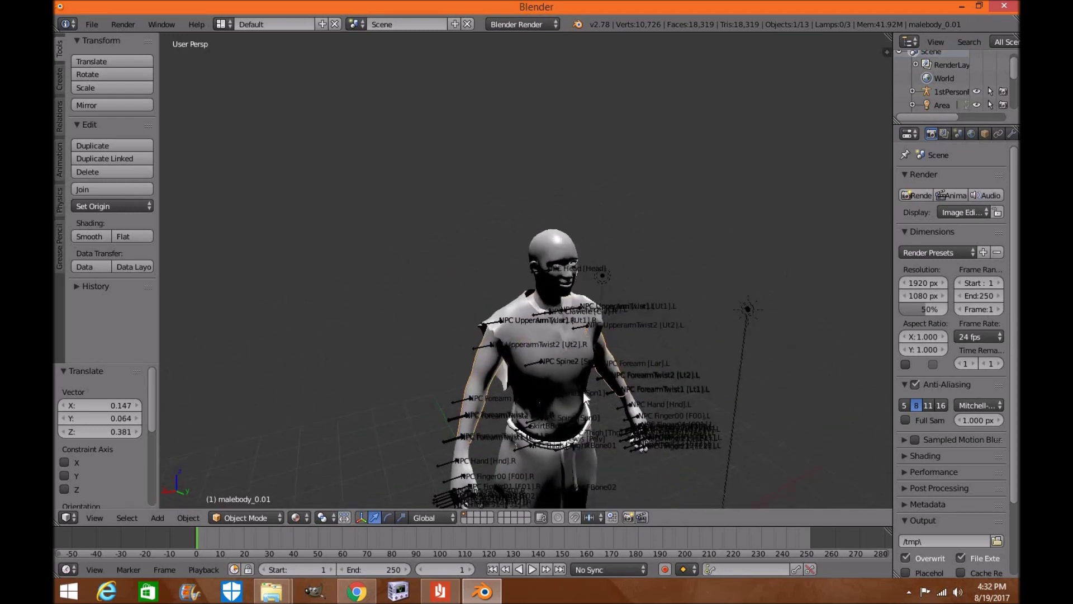
pyautogui.moveTo(604, 404); pyautogui.dragTo(739, 345, button='middle')
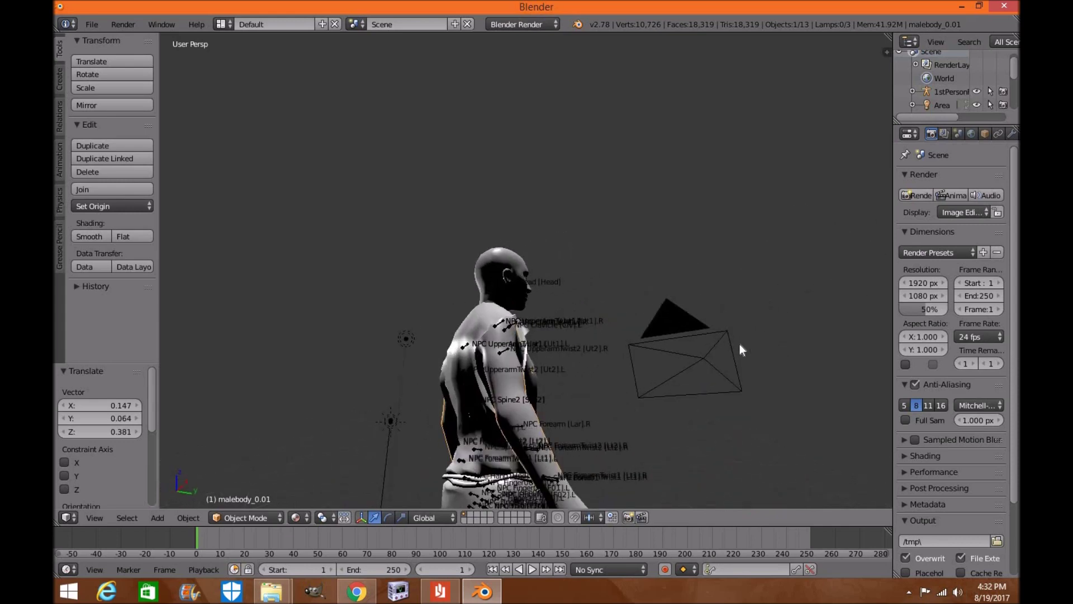
pyautogui.moveTo(595, 353); pyautogui.dragTo(576, 377, button='middle')
pyautogui.scroll(-3, 519, 386)
pyautogui.scroll(5, 575, 377)
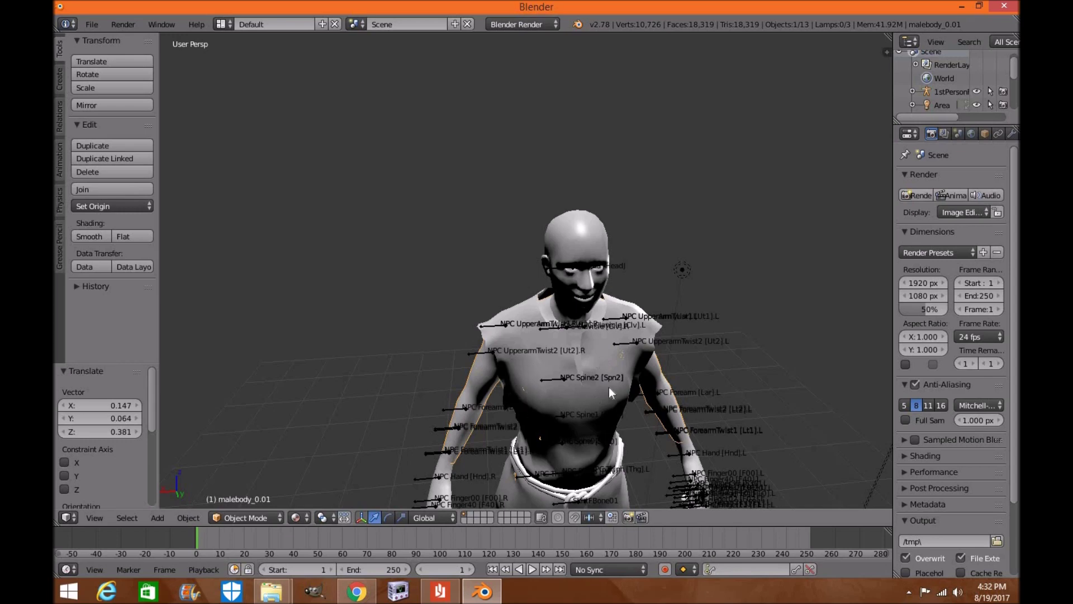
pyautogui.scroll(-2, 609, 387)
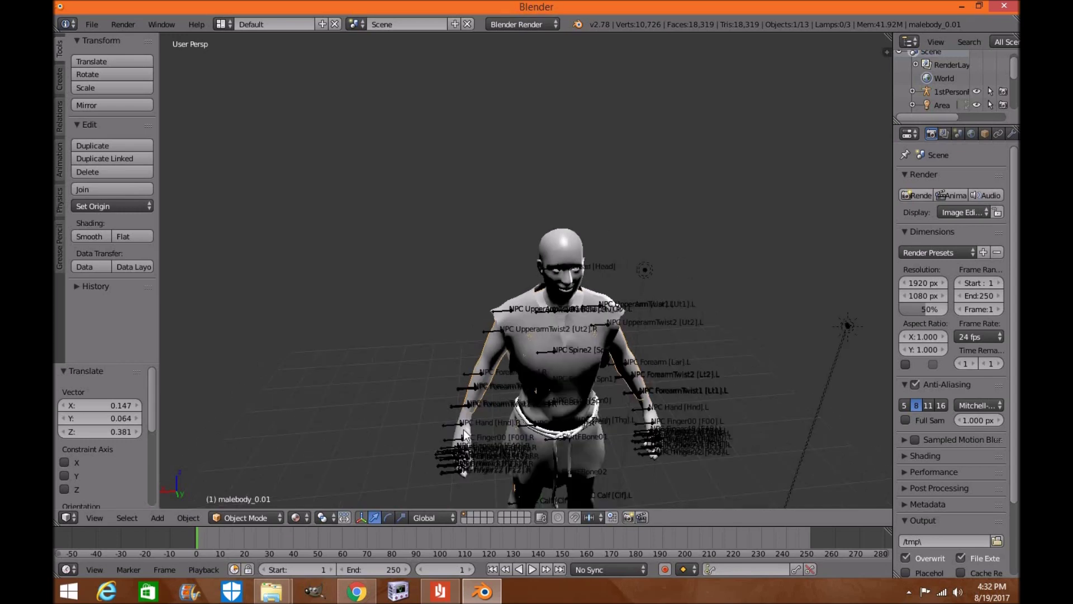
pyautogui.rightClick(464, 433)
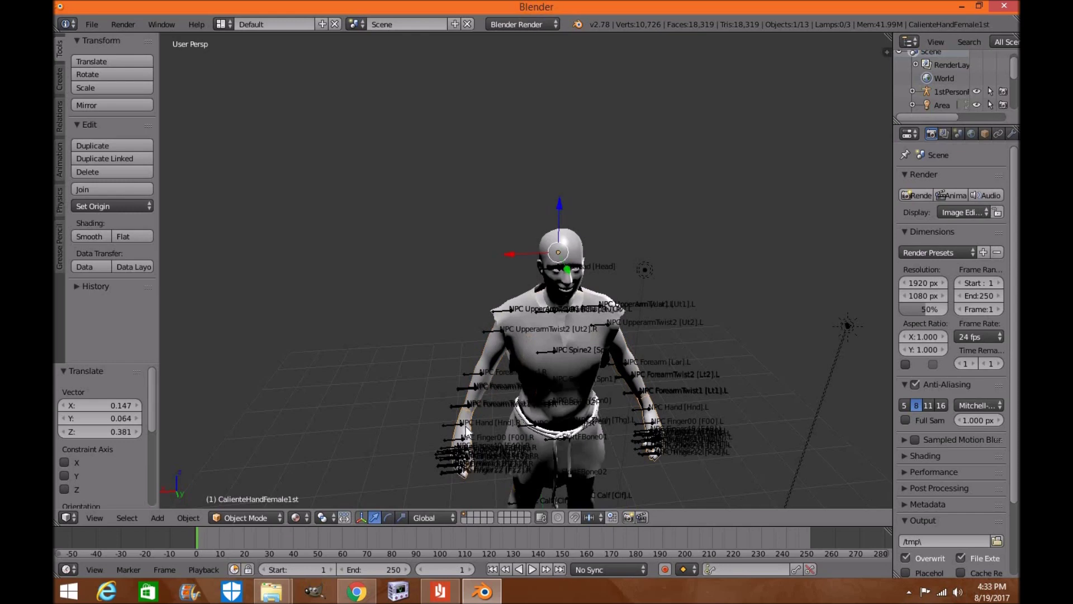
pyautogui.rightClick(563, 244)
pyautogui.scroll(2, 560, 352)
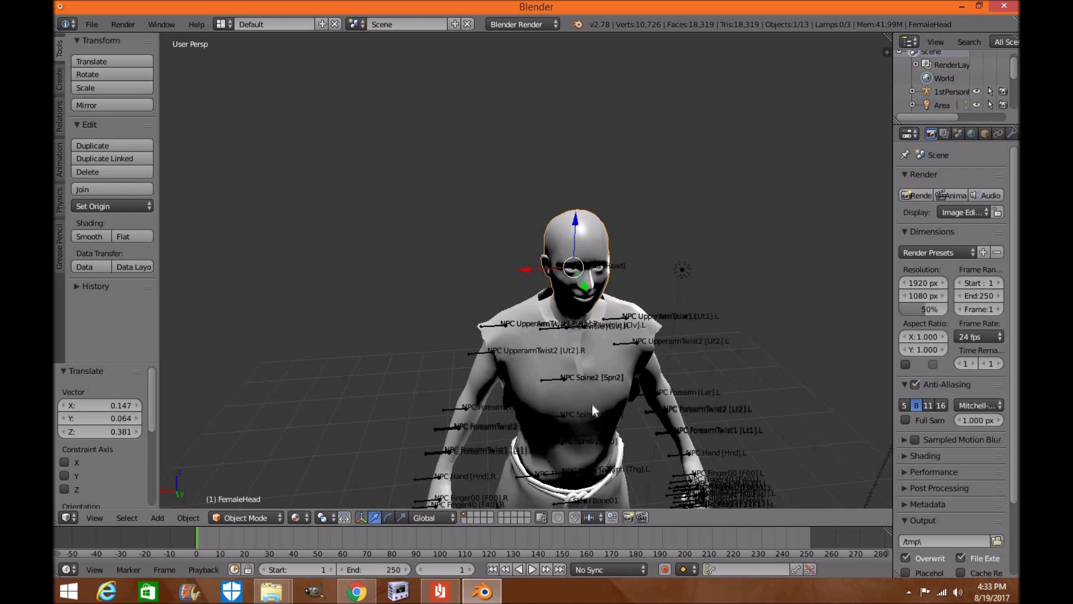
pyautogui.scroll(-1, 586, 364)
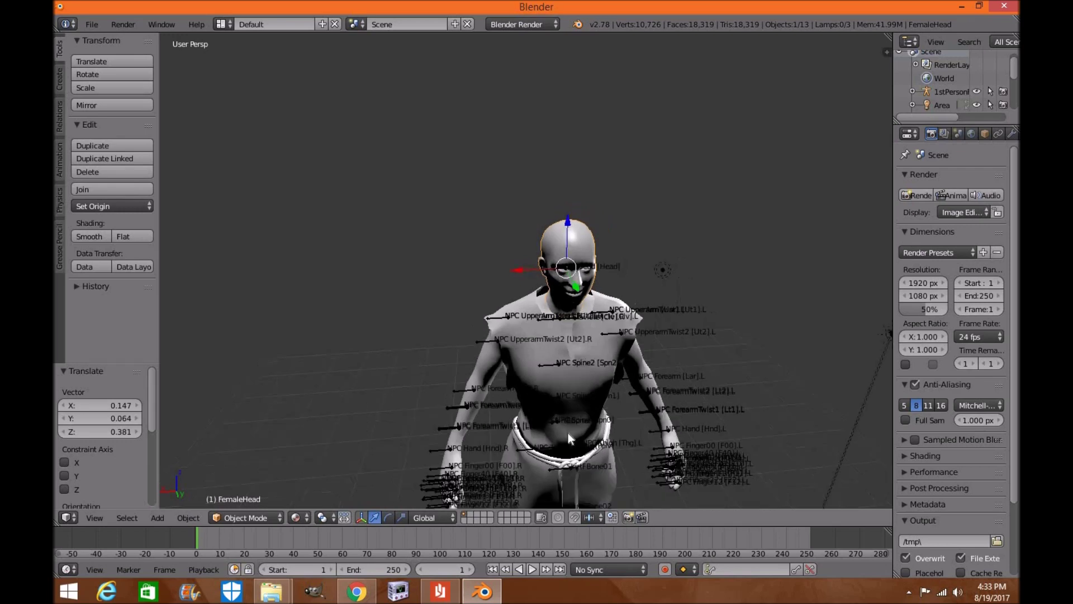
pyautogui.moveTo(603, 361); pyautogui.dragTo(555, 353, button='middle')
pyautogui.rightClick(561, 356)
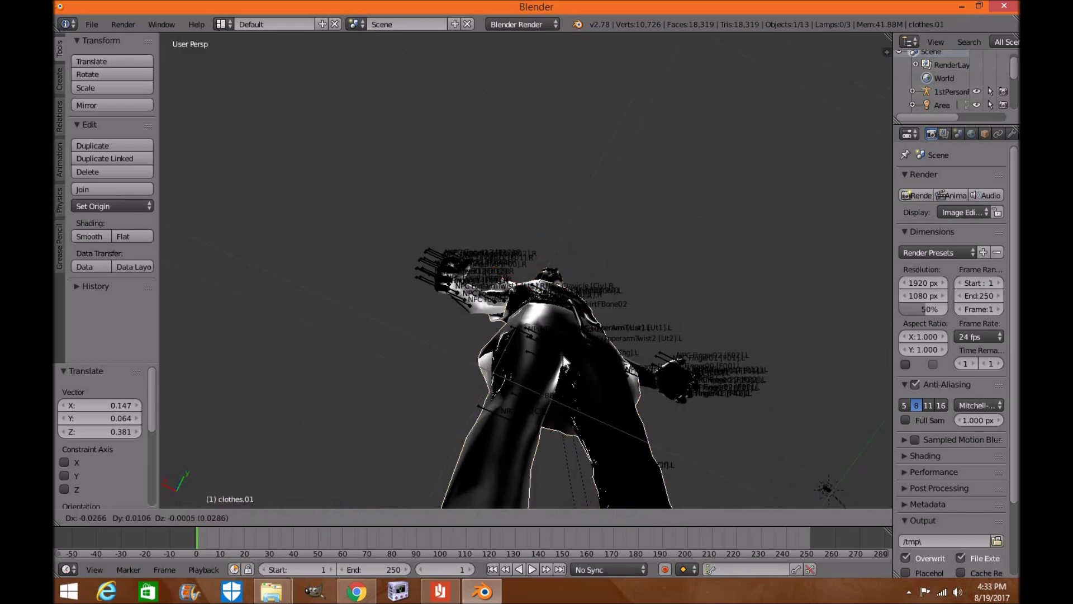
pyautogui.press('g')
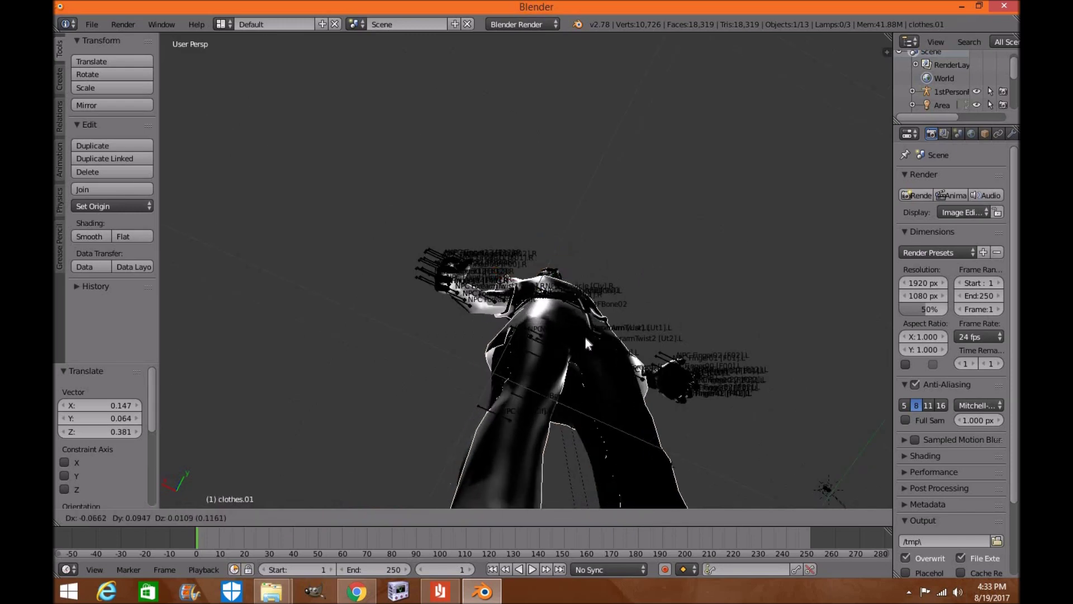
pyautogui.press('Escape')
pyautogui.moveTo(439, 398); pyautogui.dragTo(464, 426, button='middle')
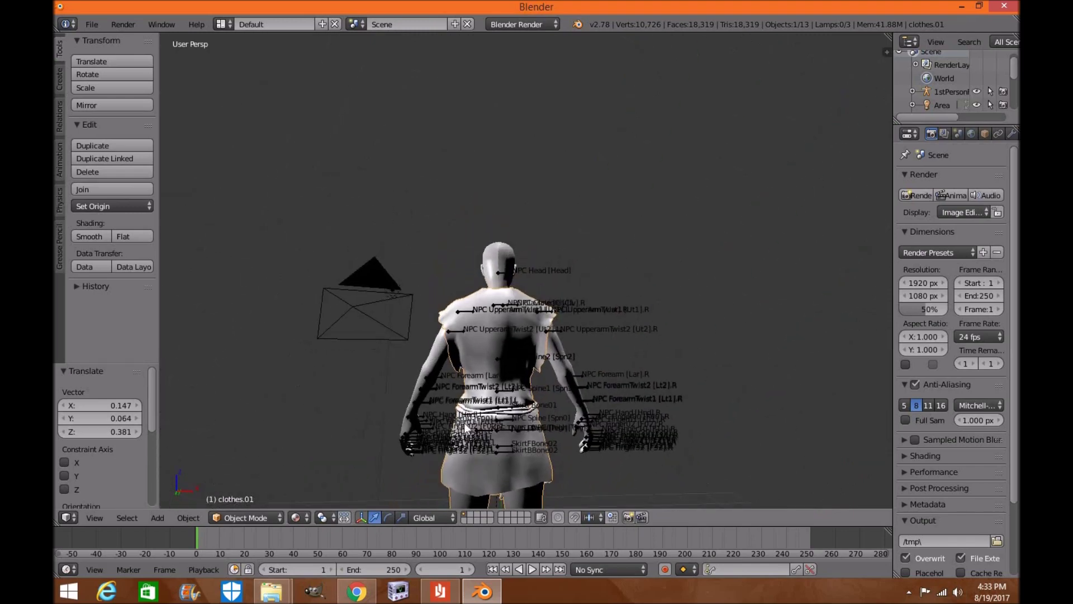
pyautogui.moveTo(628, 340); pyautogui.dragTo(671, 316, button='middle')
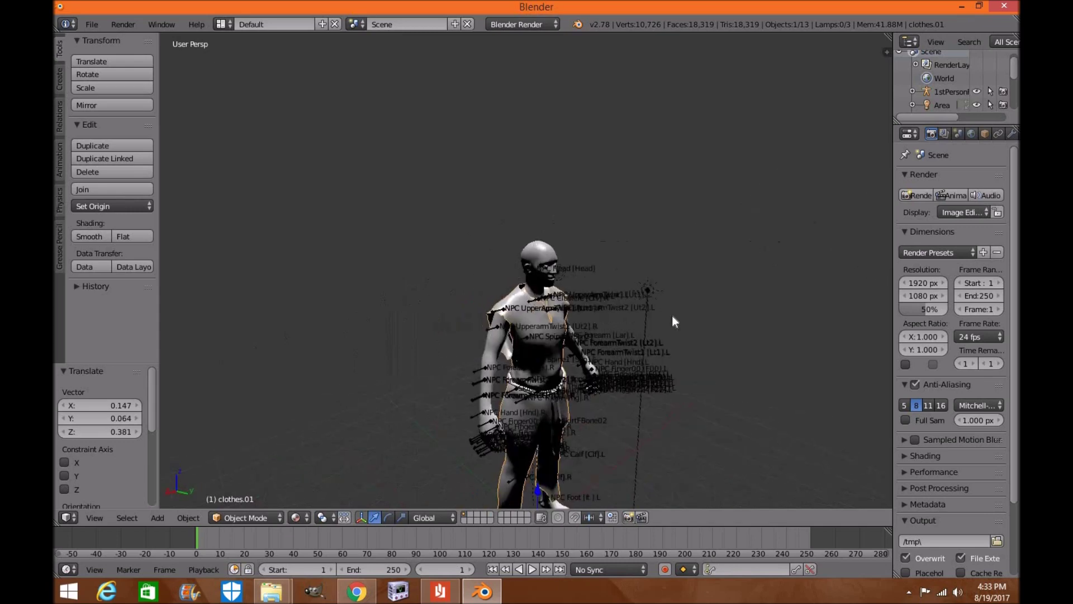
pyautogui.moveTo(588, 330); pyautogui.dragTo(615, 296, button='middle')
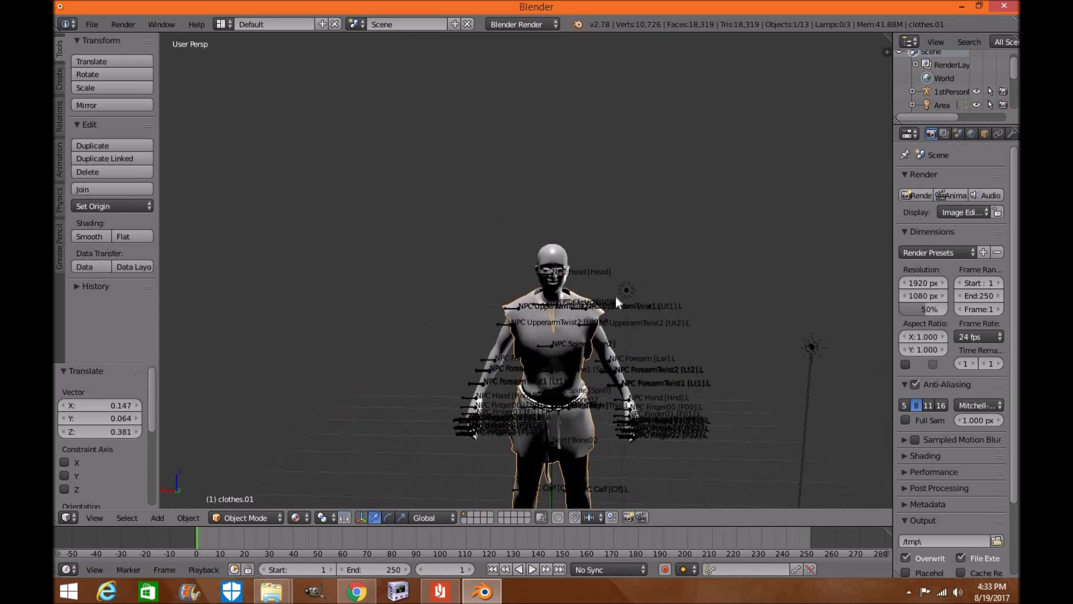
pyautogui.scroll(5, 588, 339)
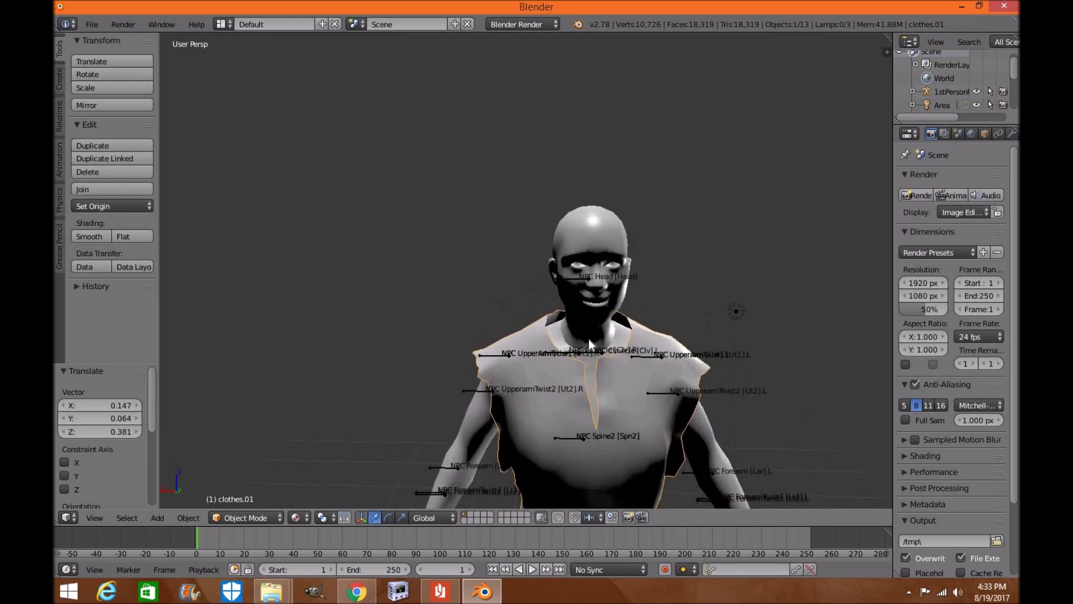
pyautogui.scroll(2, 588, 340)
pyautogui.moveTo(672, 314); pyautogui.dragTo(679, 377, button='middle')
pyautogui.scroll(-4, 658, 293)
pyautogui.scroll(2, 680, 377)
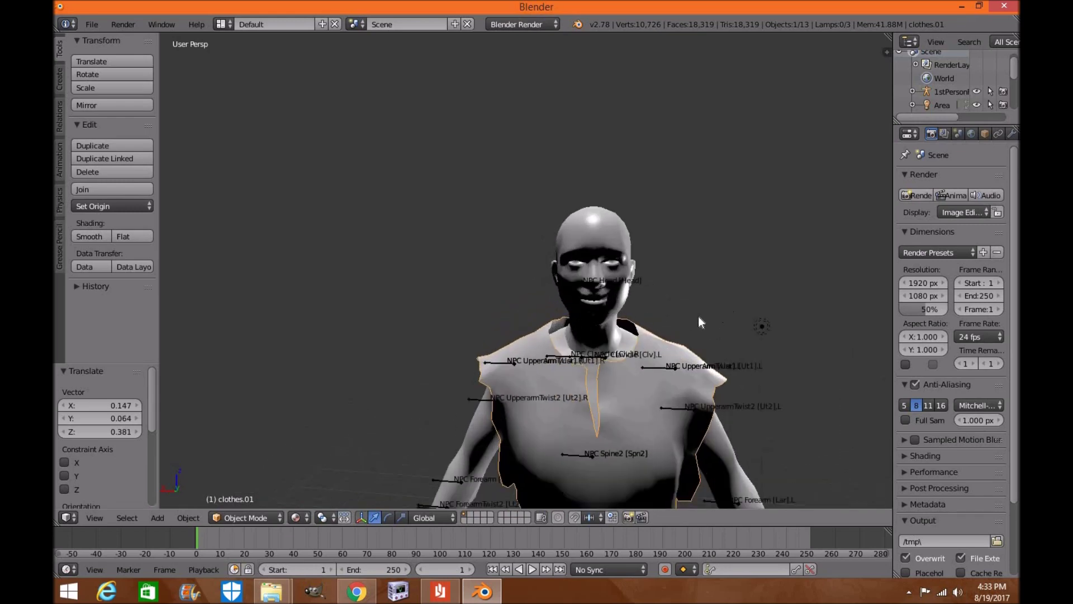
pyautogui.rightClick(609, 281)
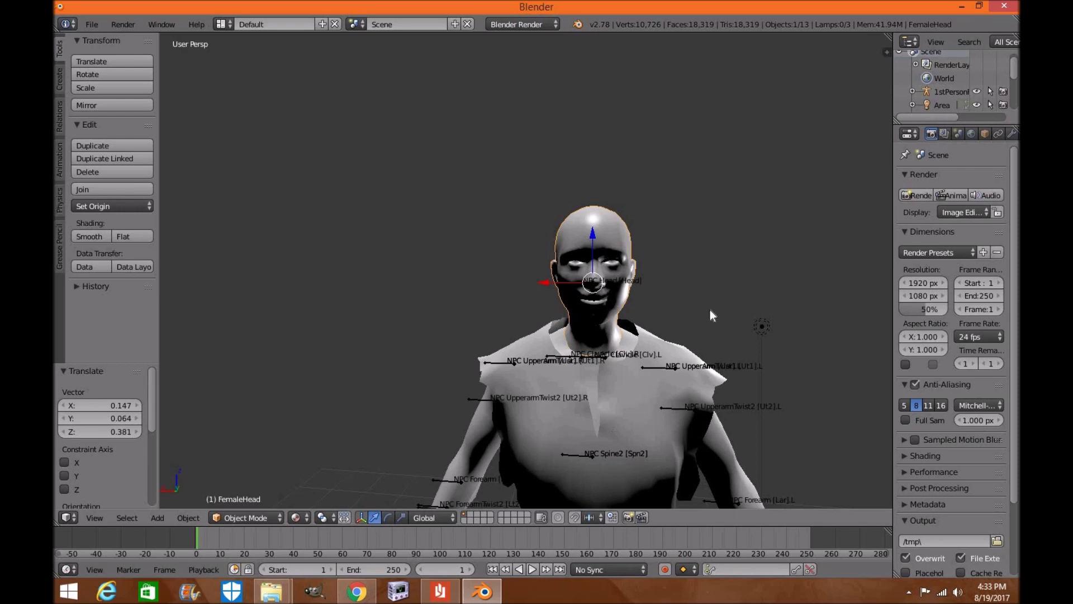
pyautogui.scroll(-5, 729, 293)
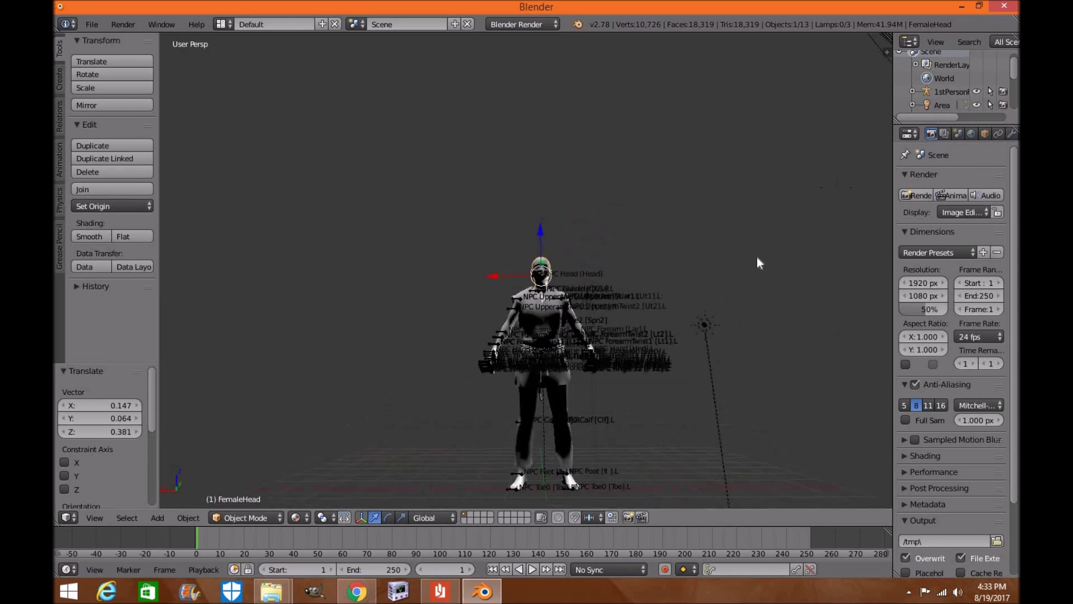
pyautogui.moveTo(756, 263); pyautogui.dragTo(56, 404, button='middle')
pyautogui.moveTo(314, 347); pyautogui.dragTo(614, 56, button='middle')
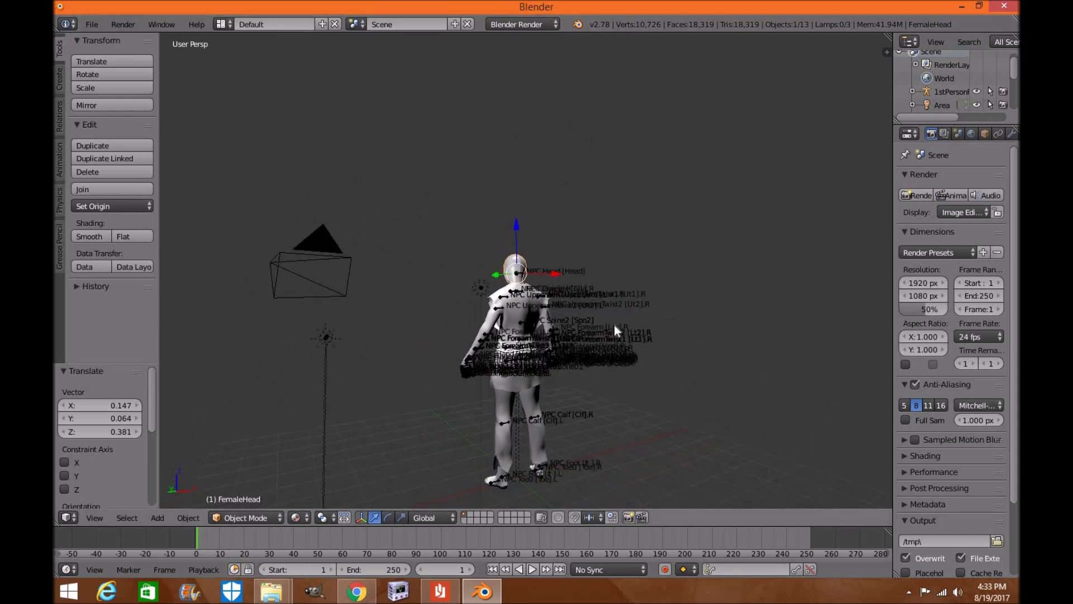
pyautogui.moveTo(407, 292); pyautogui.dragTo(602, 390, button='middle')
pyautogui.scroll(3, 602, 390)
pyautogui.moveTo(436, 343); pyautogui.dragTo(638, 294, button='middle')
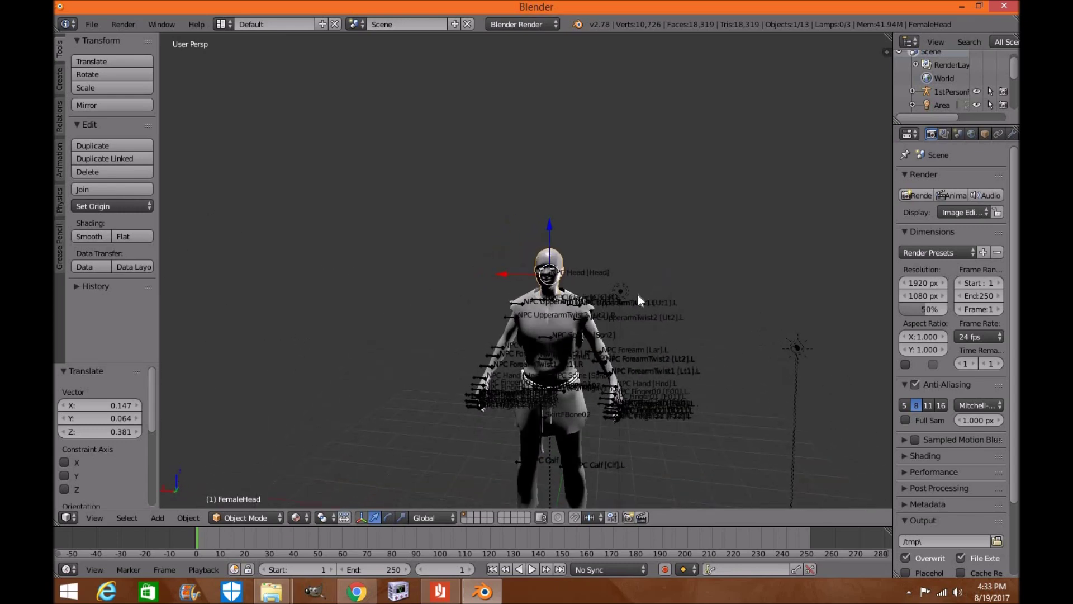
pyautogui.scroll(-3, 608, 356)
pyautogui.scroll(3, 609, 360)
pyautogui.moveTo(412, 292); pyautogui.dragTo(421, 238, button='middle')
pyautogui.moveTo(423, 203); pyautogui.dragTo(462, 342, button='middle')
pyautogui.scroll(4, 462, 342)
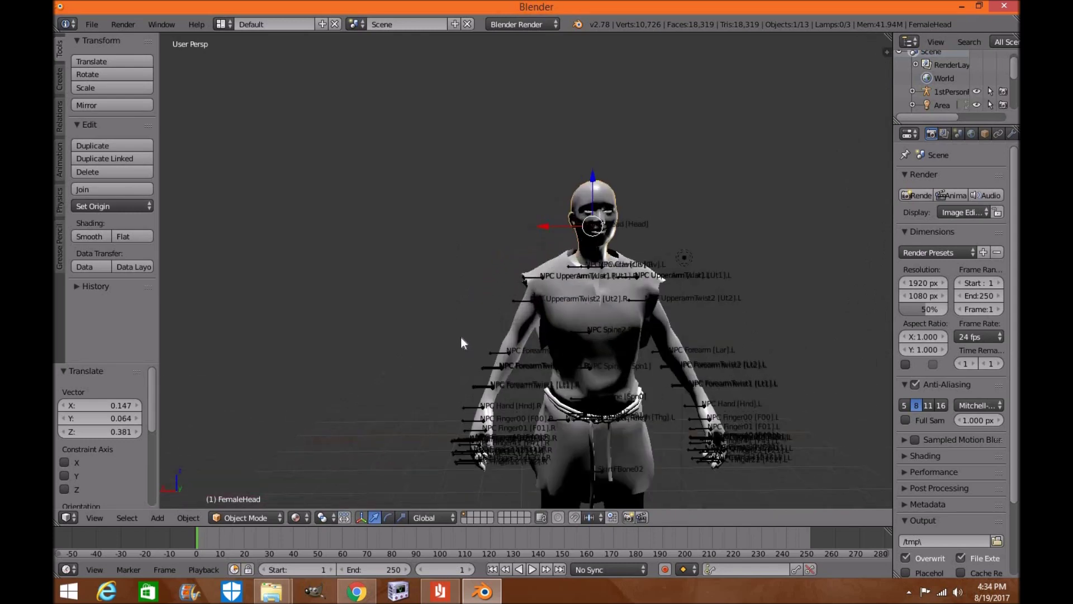